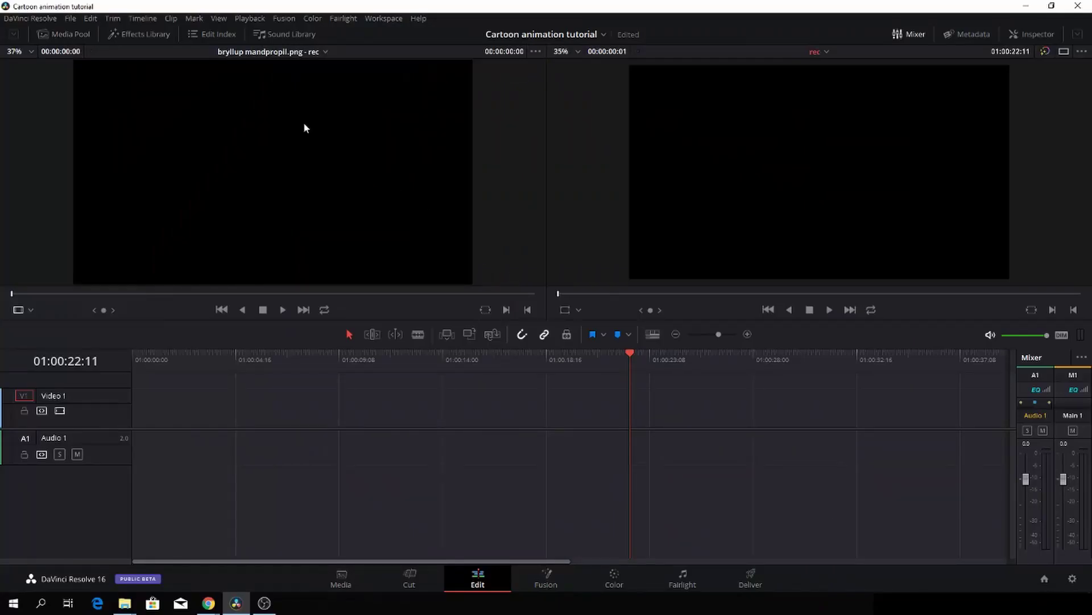
- Place a Fusion Composition clip from Toolbox > Effects at the start of Video 1, playhead at its end
left_click(157, 35)
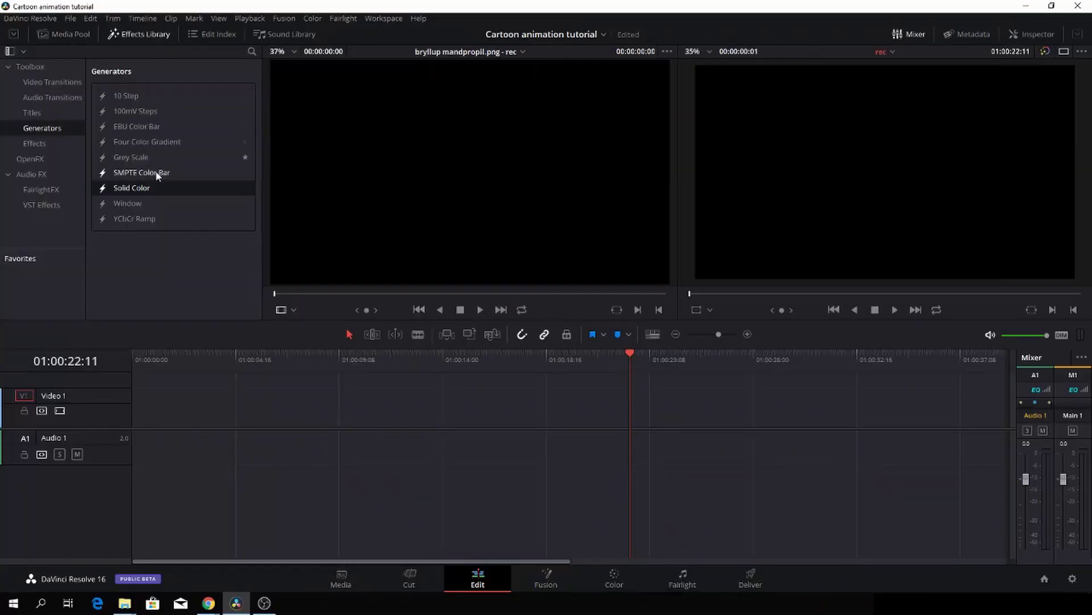
left_click(40, 142)
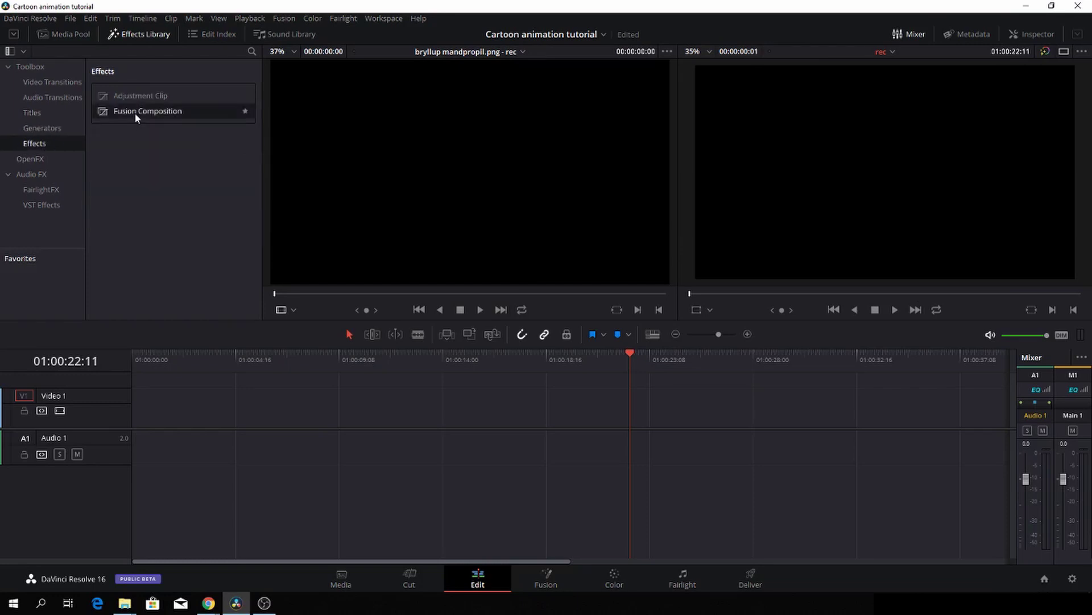
left_click_drag(135, 112, 123, 430)
left_click_drag(135, 363, 248, 365)
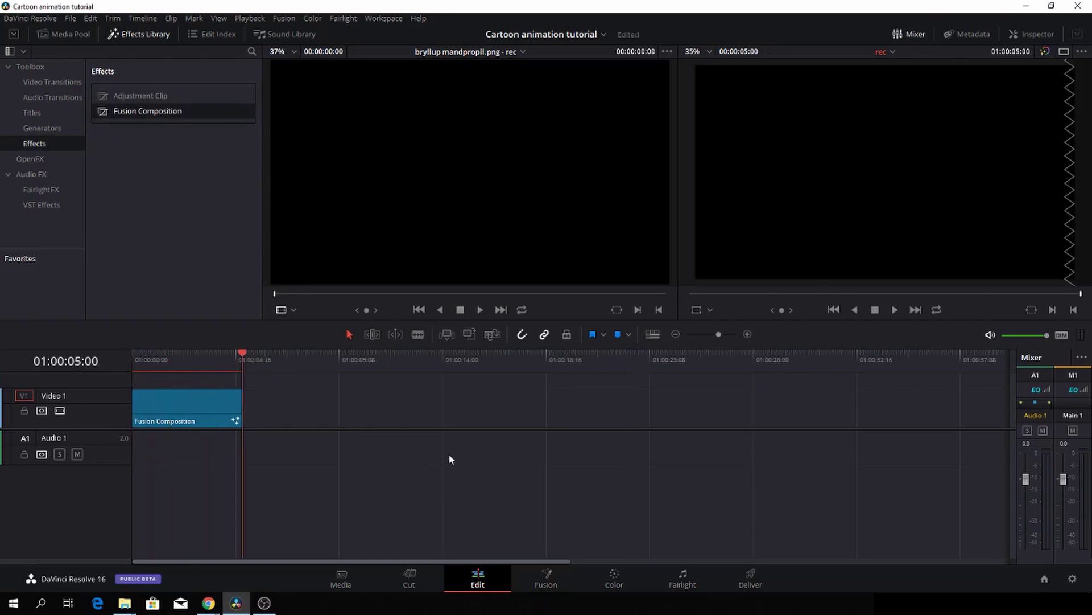
- On the Fusion page, move MediaOut1 to the far right and add a Background node at left
left_click(546, 577)
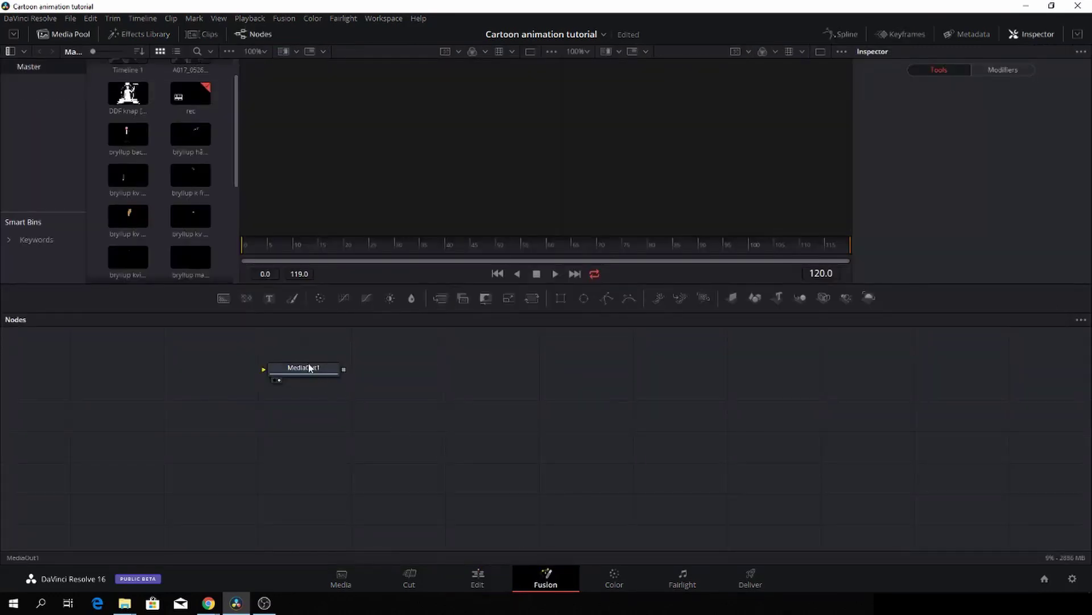
left_click_drag(309, 370, 274, 433)
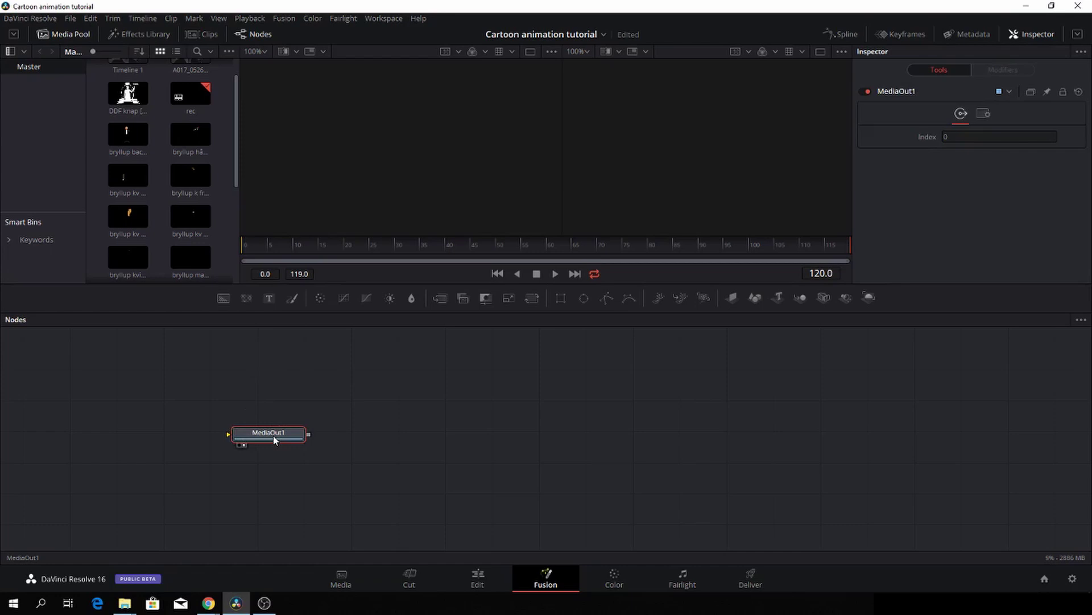
left_click_drag(273, 435, 1011, 440)
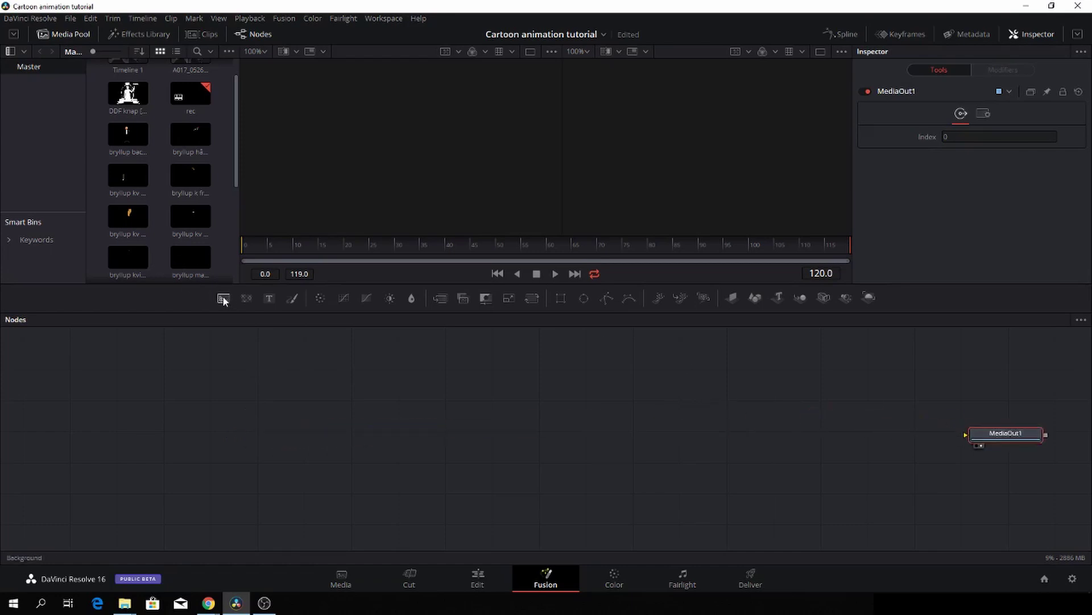
left_click_drag(223, 297, 82, 434)
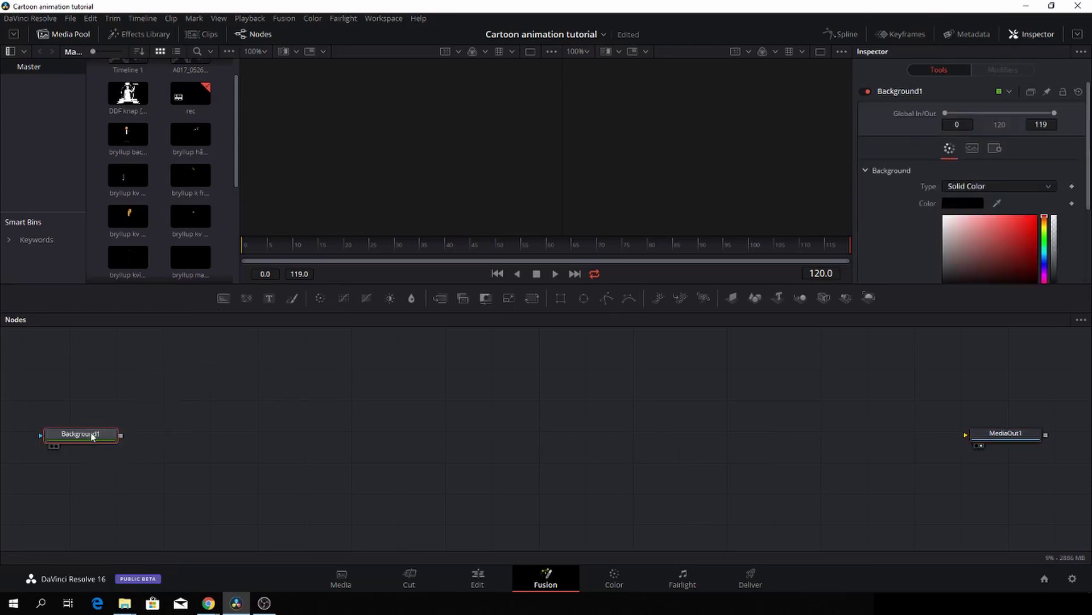
- Set Background1's colour to light cyan #aaffff and connect it to MediaOut1
left_click(964, 203)
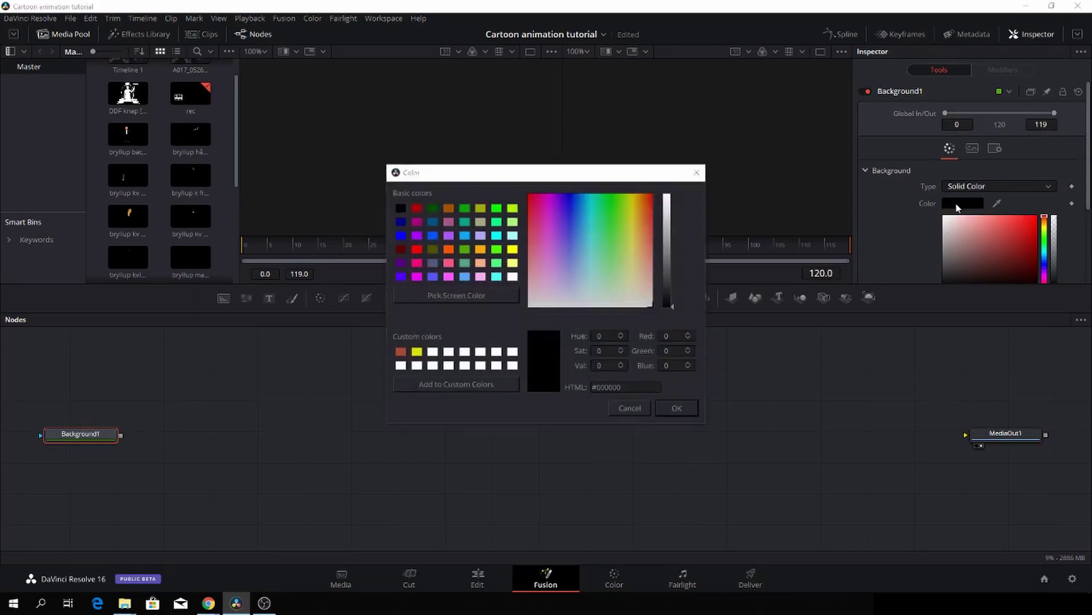
left_click(513, 235)
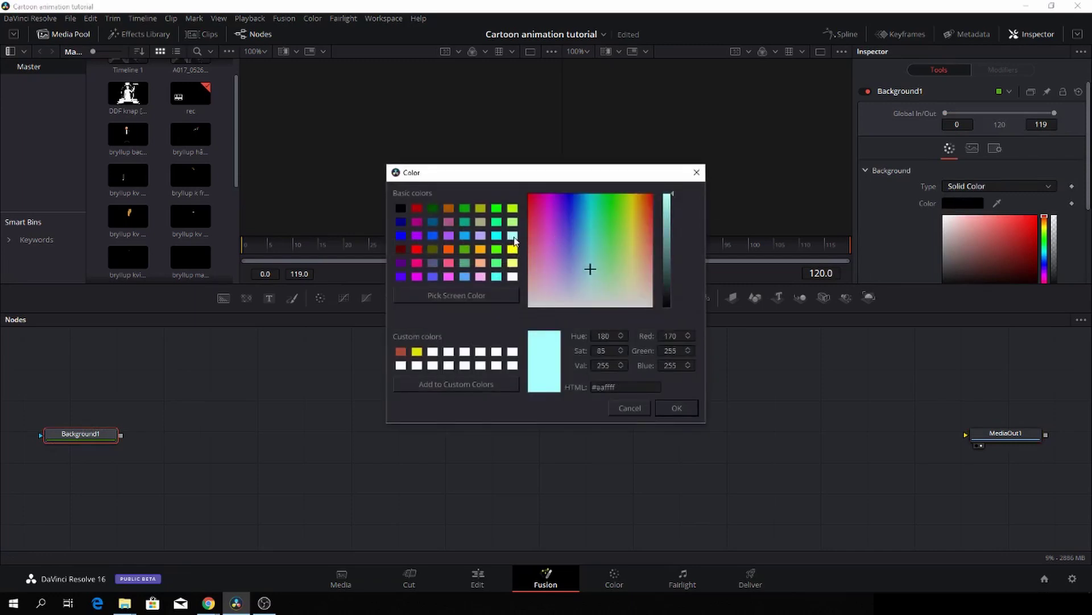
left_click(678, 408)
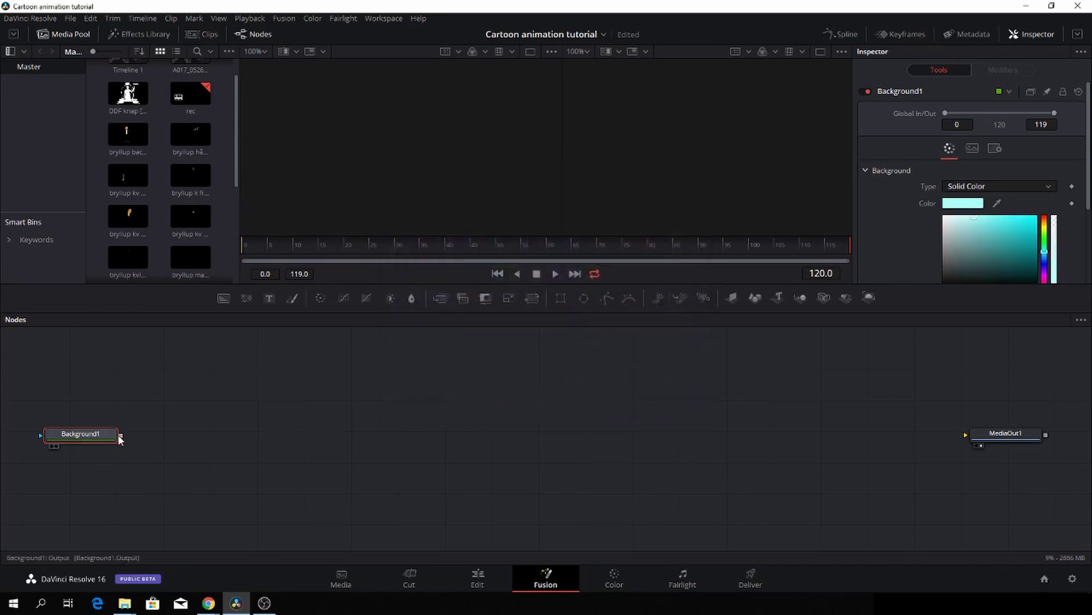
left_click_drag(121, 434, 970, 435)
scroll(209, 160, "down", 1)
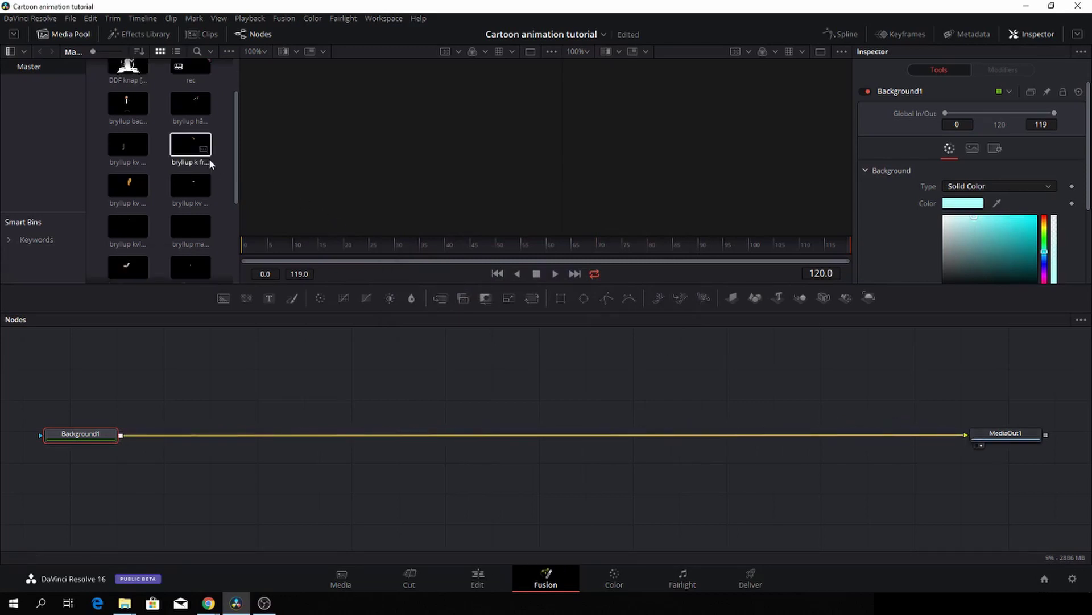
scroll(210, 160, "down", 1)
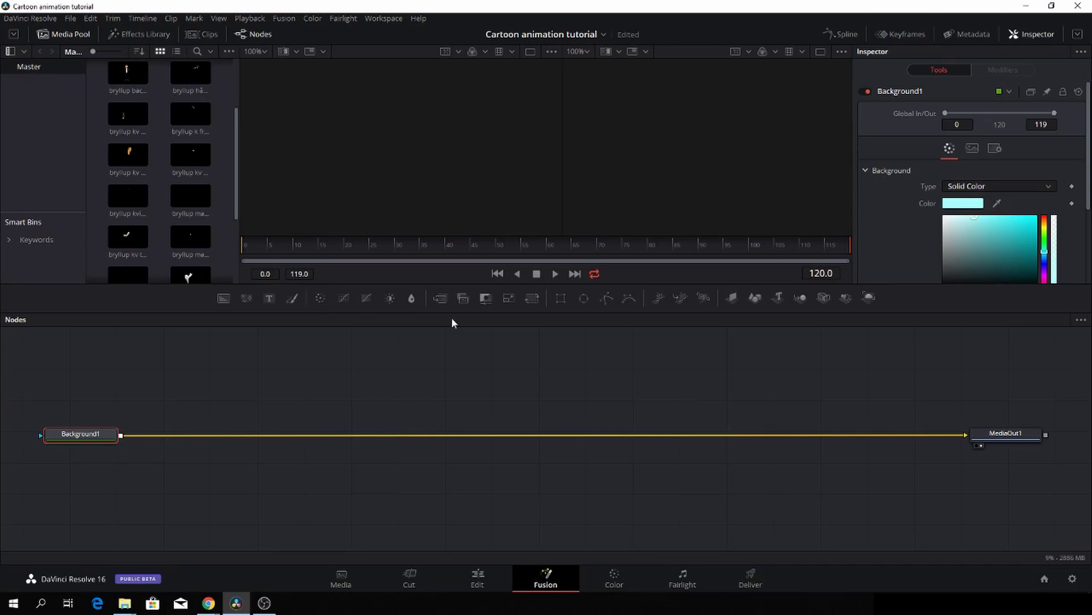
- Insert Merge nodes repeatedly until Merge1–Merge16 chain between Background1 and MediaOut1
left_click(440, 302)
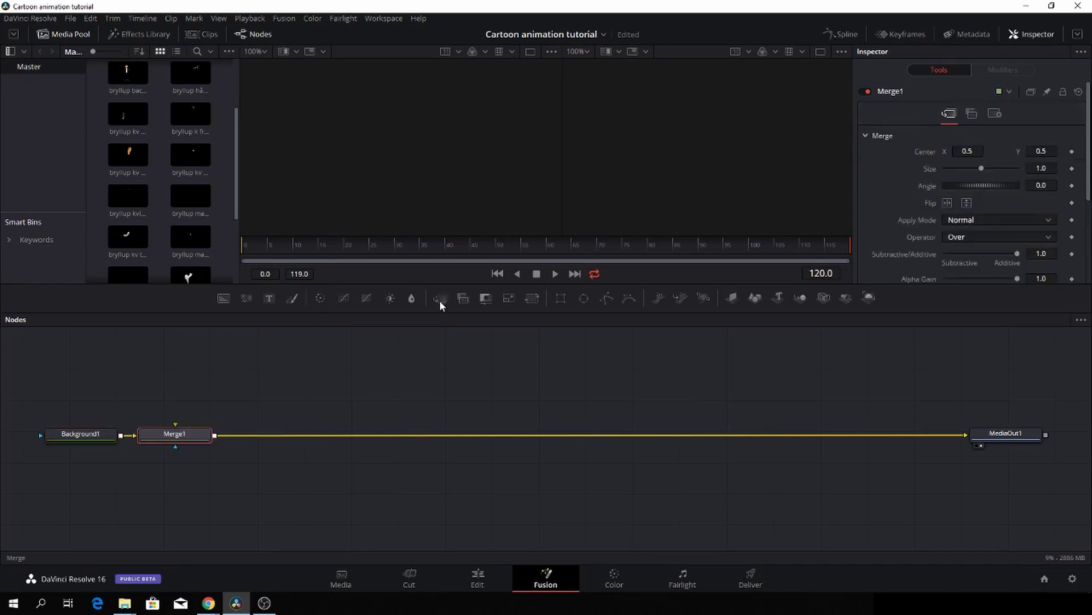
left_click(440, 301)
left_click(440, 302)
left_click(440, 302)
left_click(439, 302)
left_click(440, 301)
left_click(440, 301)
left_click(440, 302)
left_click(439, 302)
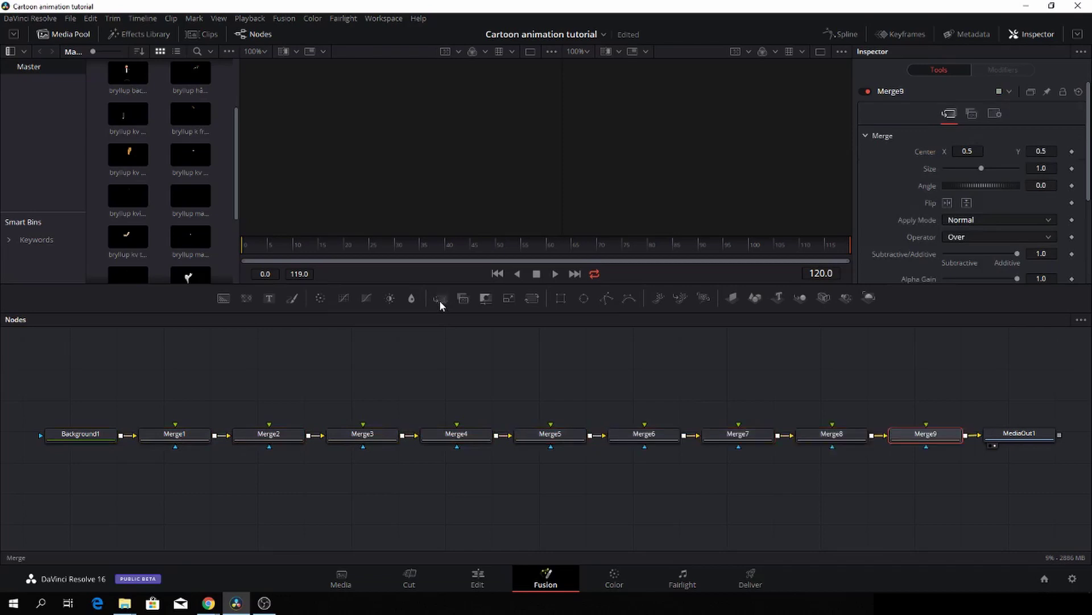
left_click(439, 302)
left_click(440, 302)
left_click(441, 302)
left_click(441, 301)
left_click(440, 301)
left_click(440, 302)
left_click(441, 302)
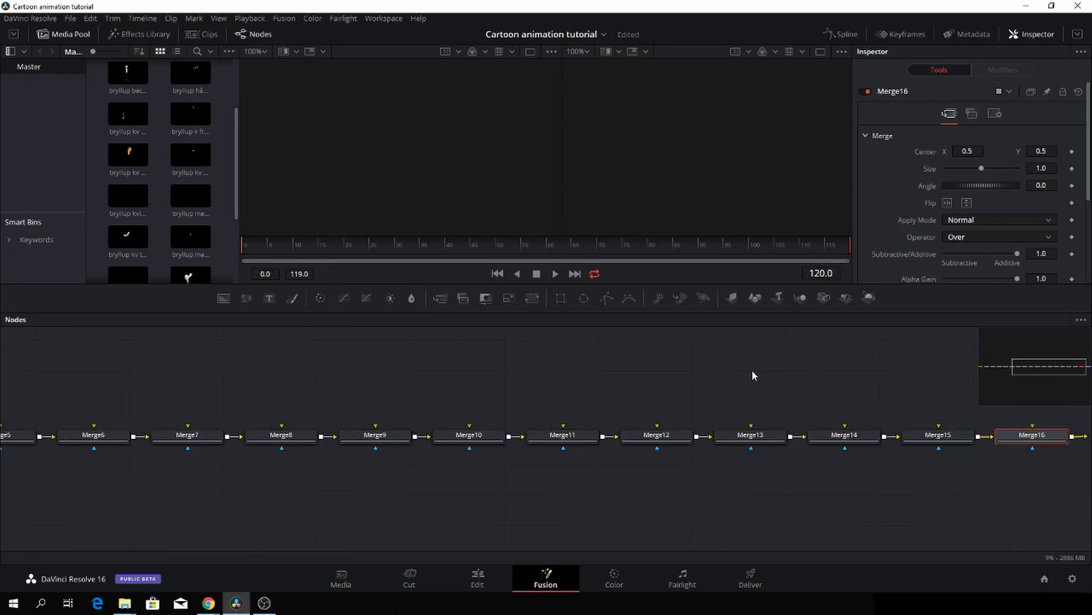
- Fit the node view so the whole Merge chain is visible
key("ctrl+f")
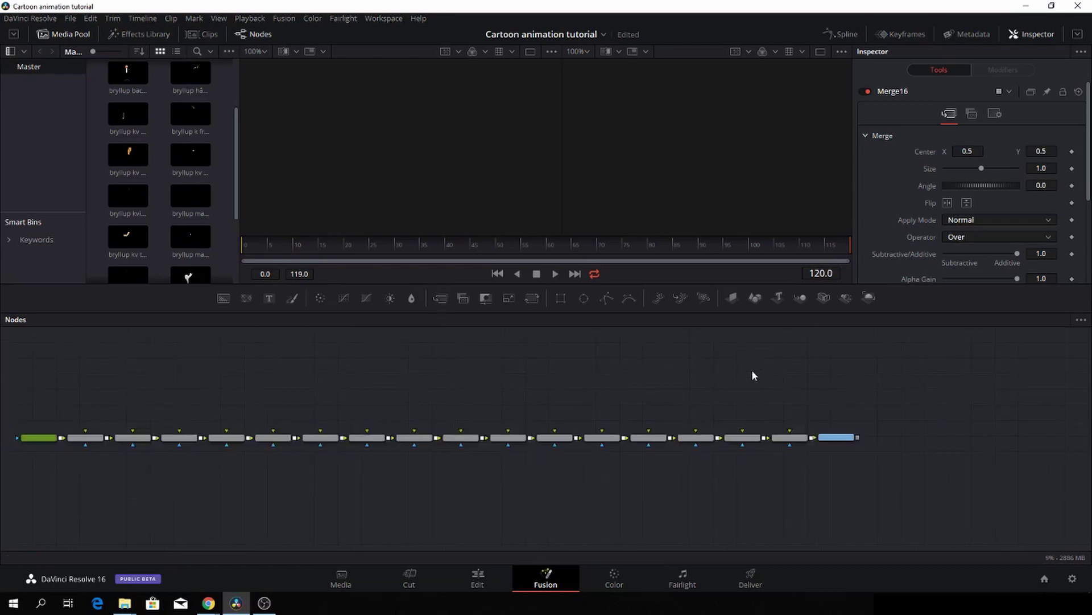
key("ctrl+1")
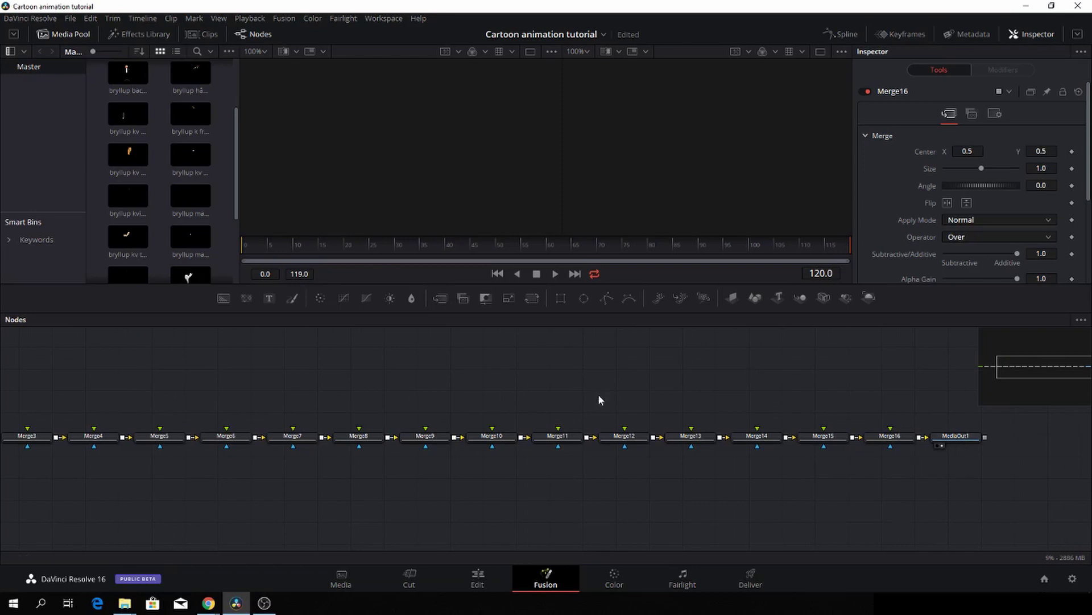
left_click_drag(55, 414, 259, 404)
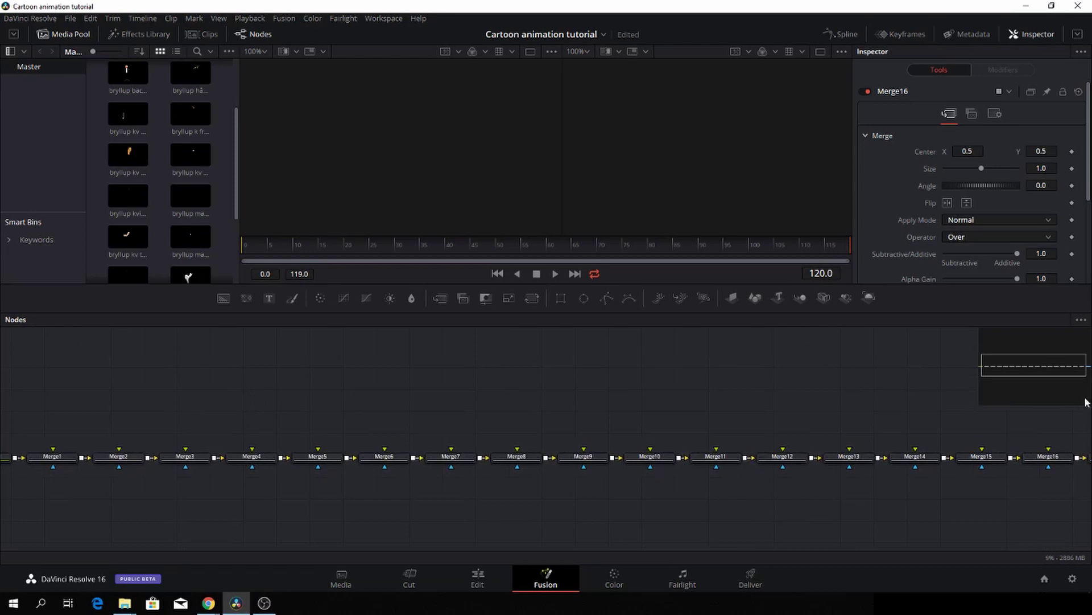
key("ctrl+f")
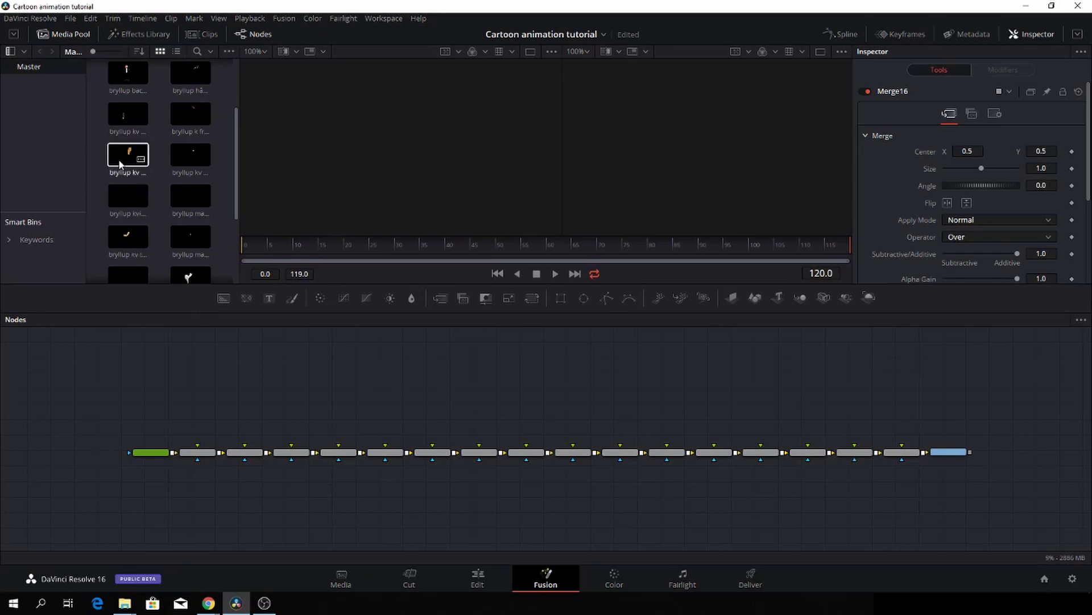
- Add the 'bryllup kv hår back.png' clip as MediaIn1 and link it to Merge1's foreground
left_click_drag(121, 164, 202, 372)
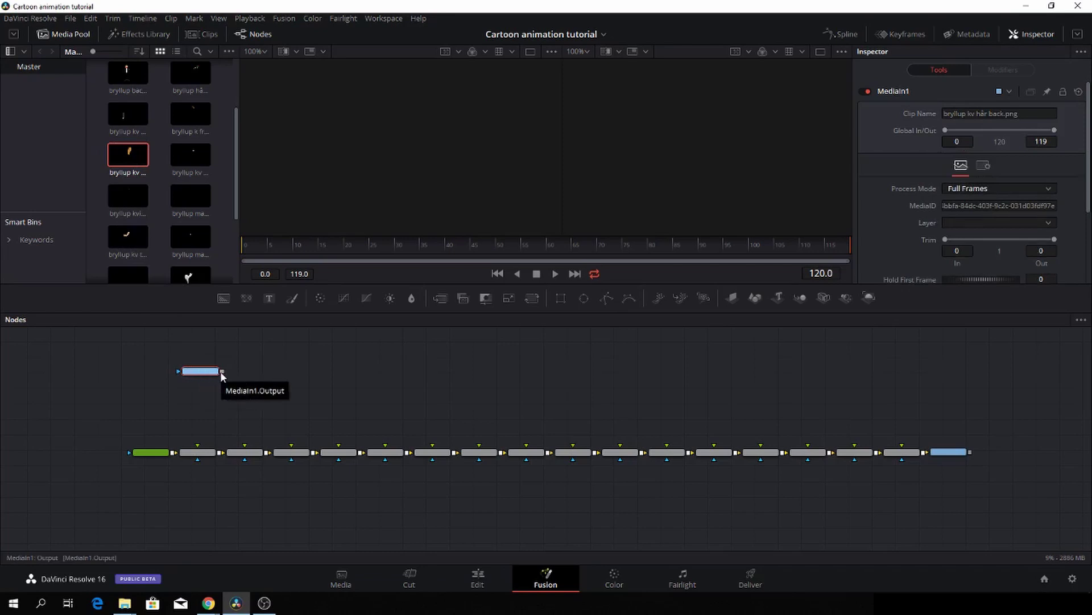
left_click_drag(222, 371, 198, 454)
left_click(240, 475)
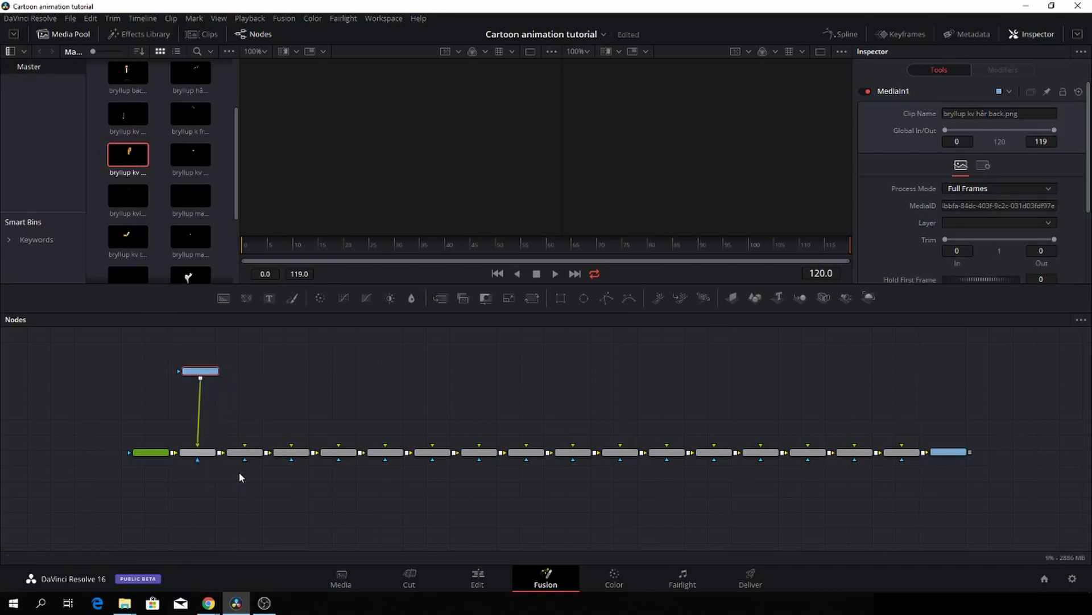
- Toggle the inspector and move MediaOut1 slightly further right
left_click(956, 454)
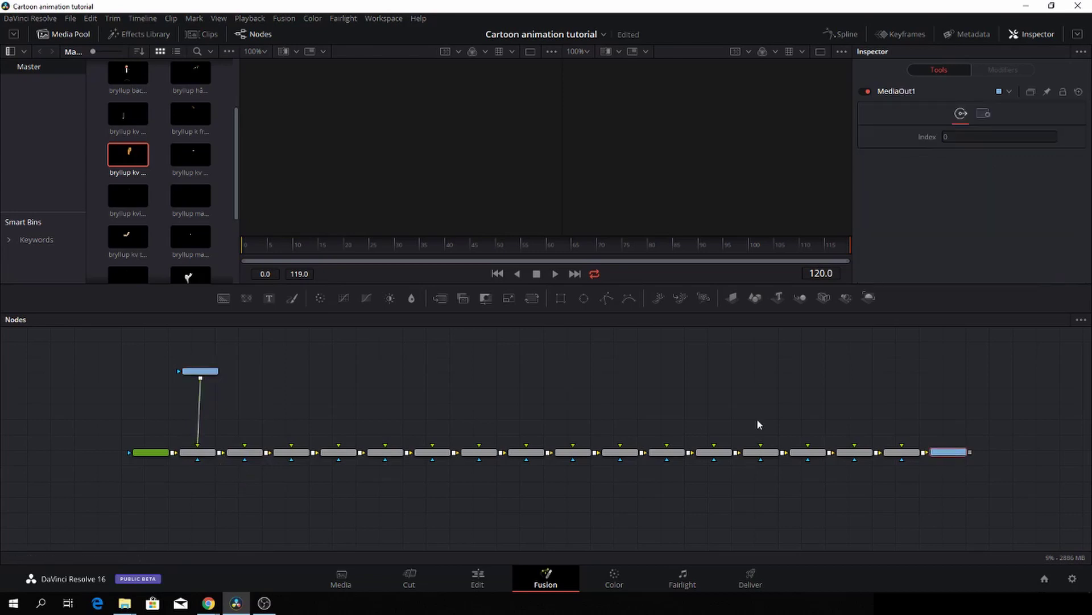
left_click(1037, 34)
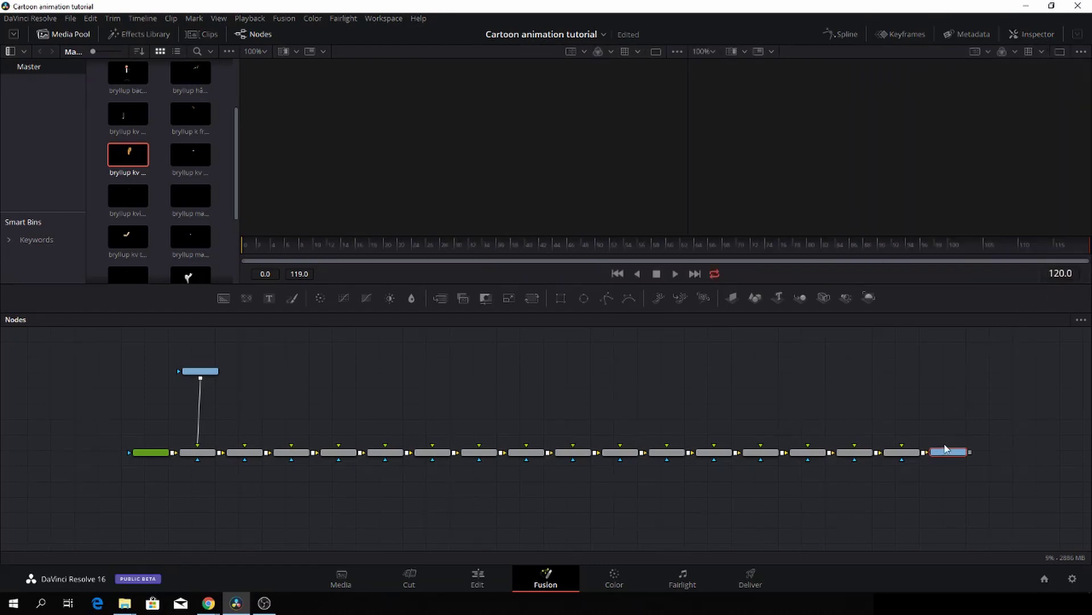
left_click_drag(954, 453, 989, 456)
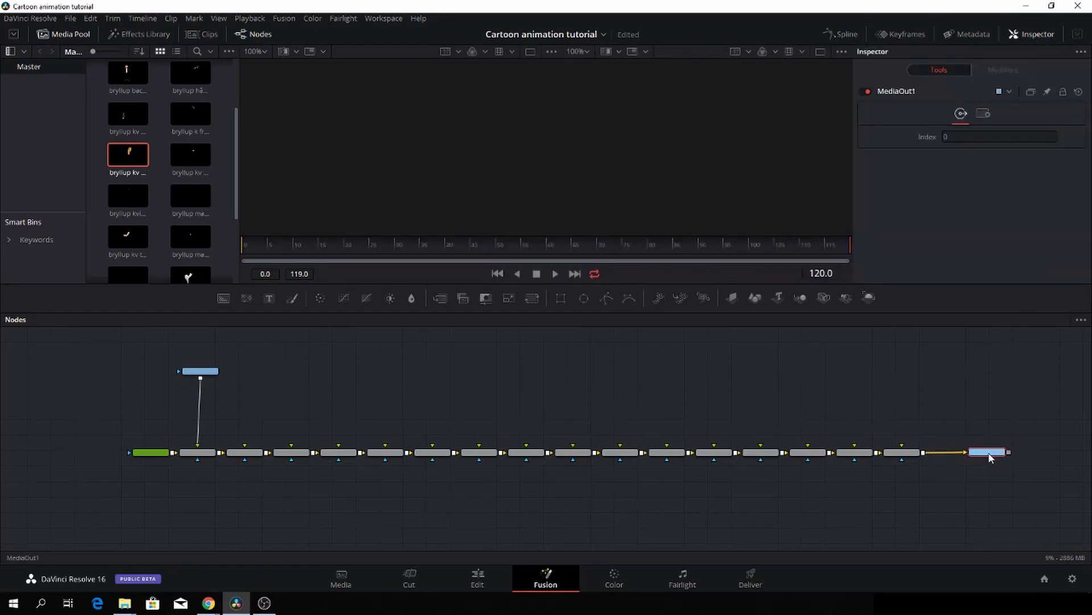
left_click(1037, 34)
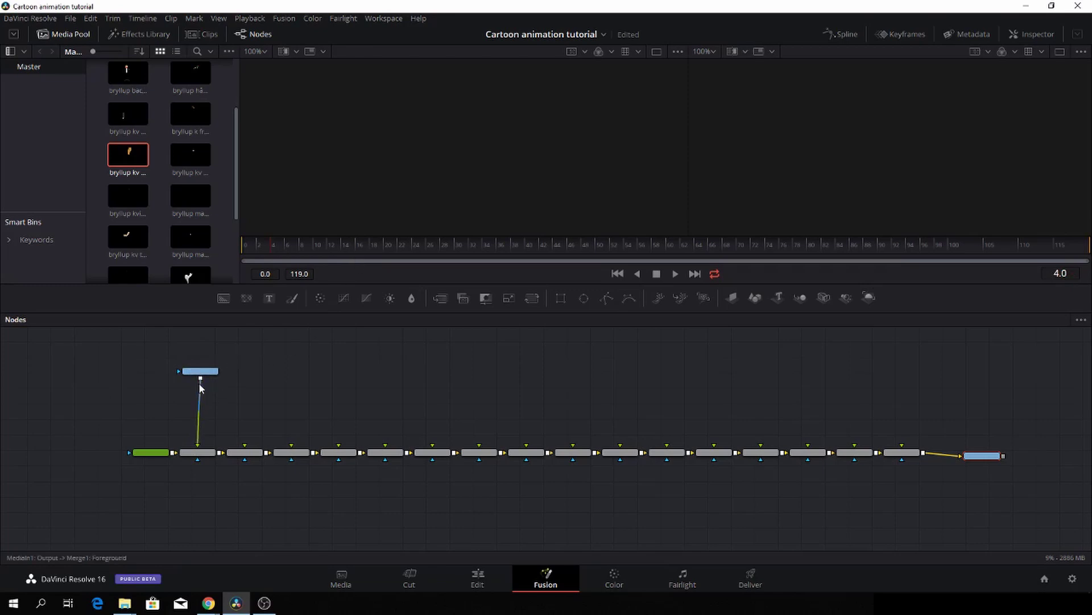
- Redo MediaIn1's link into Merge1's foreground and show MediaOut1 in the right viewer
left_click(199, 424)
key("Delete")
left_click_drag(164, 457, 132, 458)
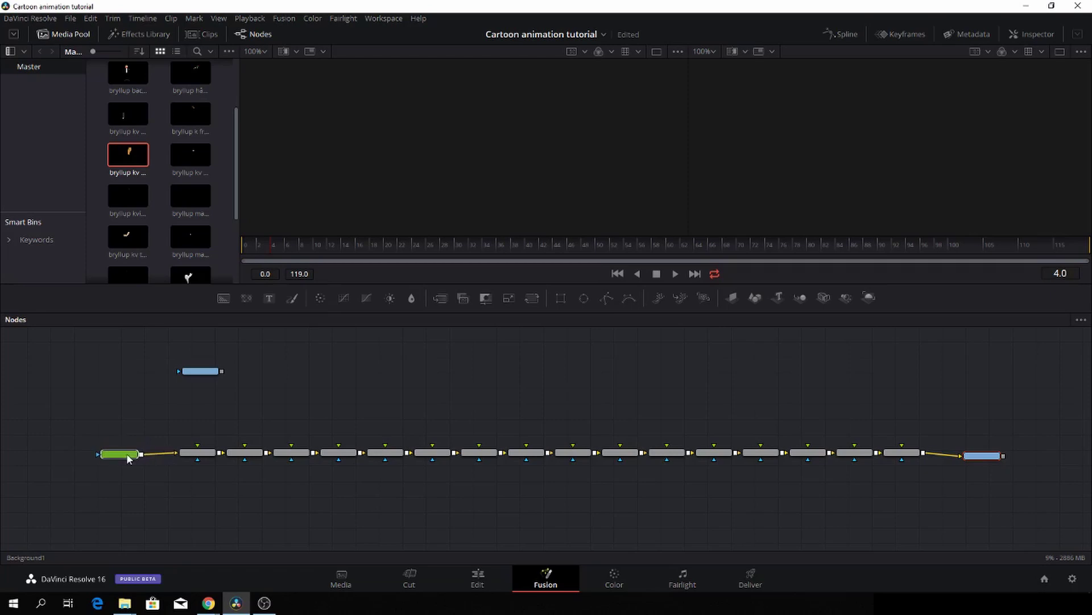
left_click_drag(222, 371, 206, 454)
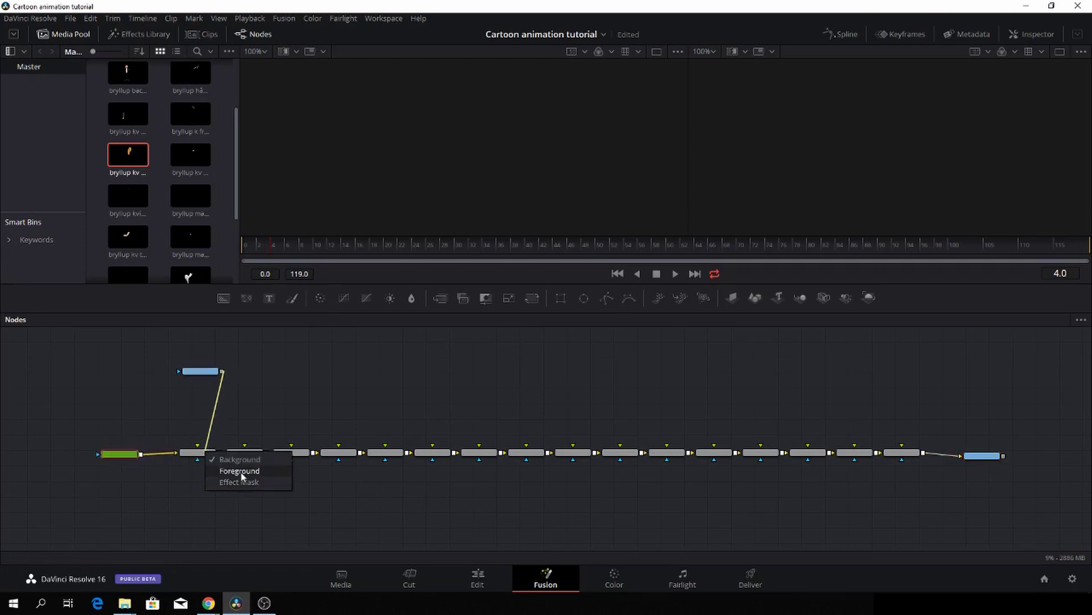
left_click(241, 473)
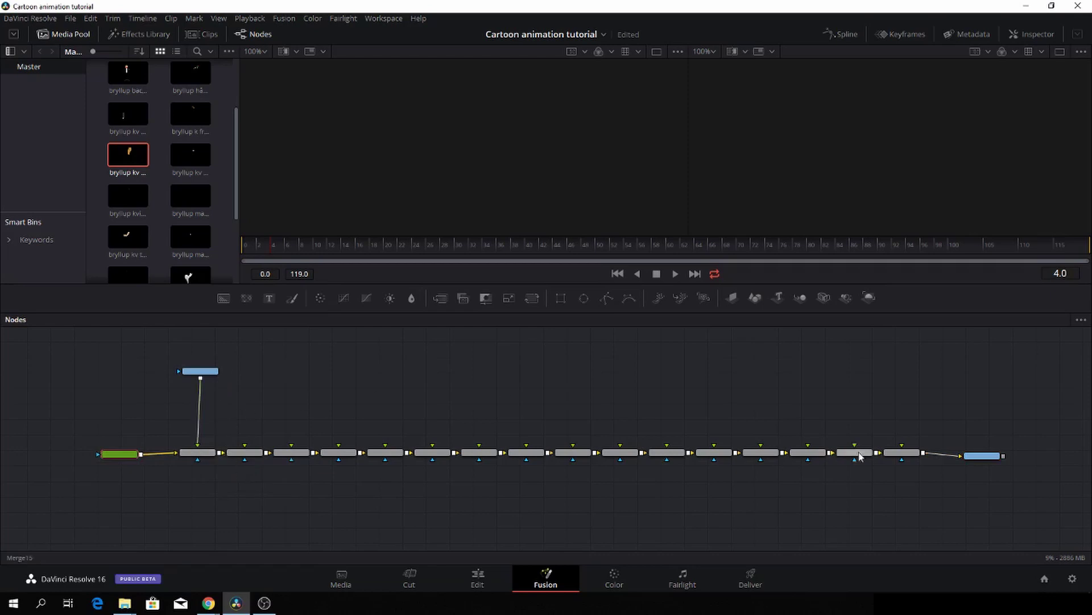
double_click(985, 455)
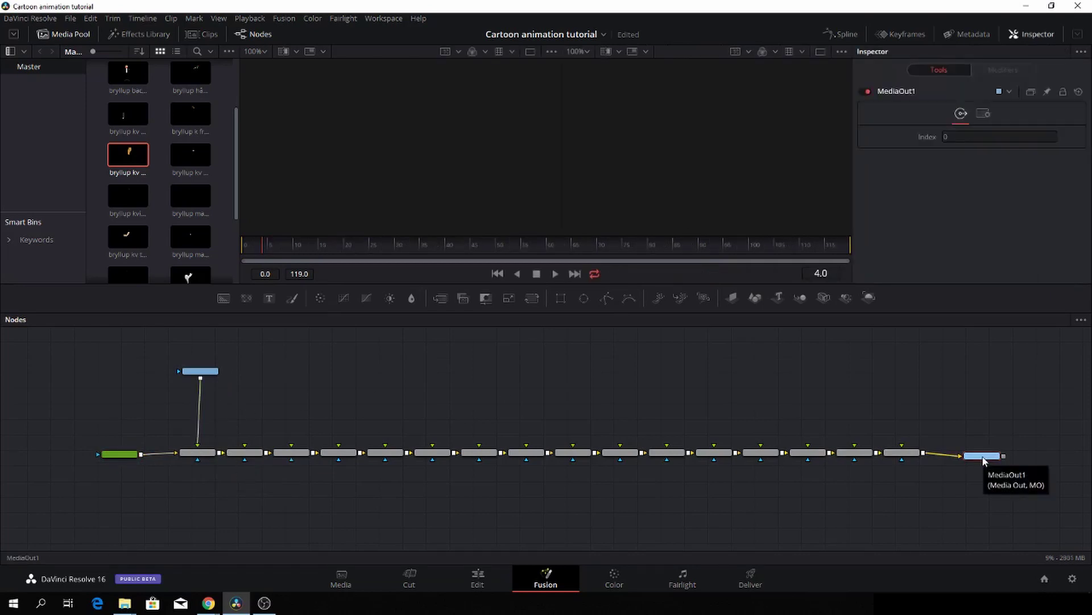
key("2")
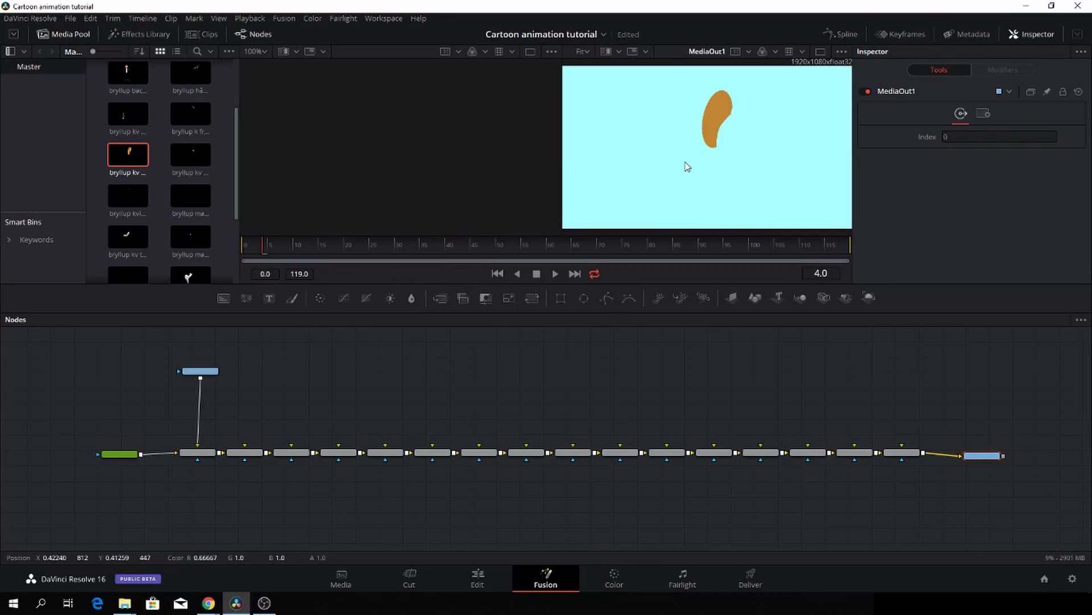
- Add the 'bryllup back.png' clip as MediaIn2 feeding Merge2's foreground
key("minus")
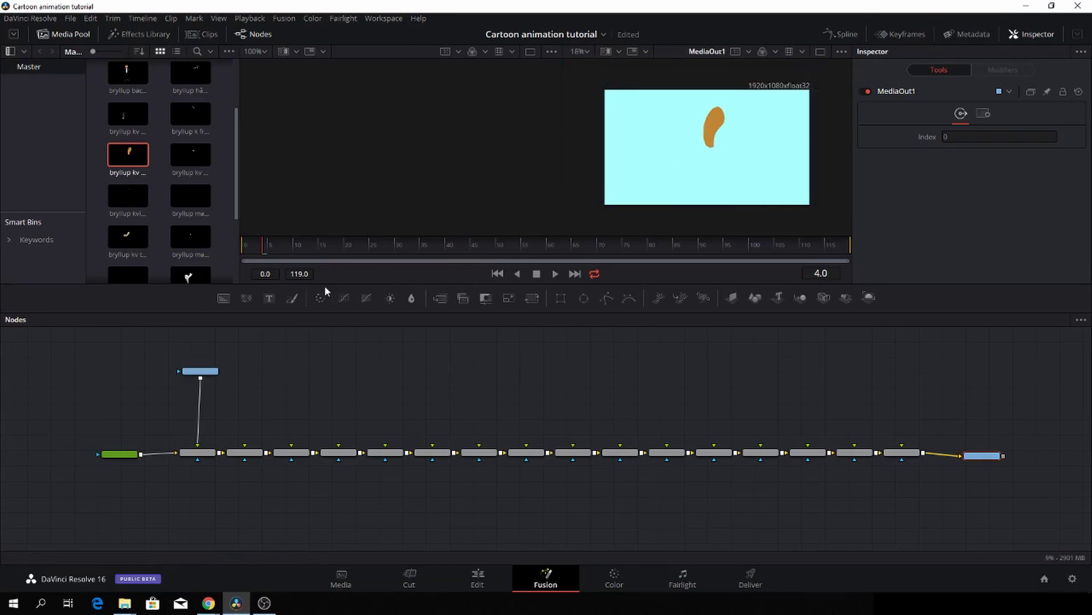
left_click_drag(206, 371, 199, 354)
left_click_drag(207, 455, 189, 456)
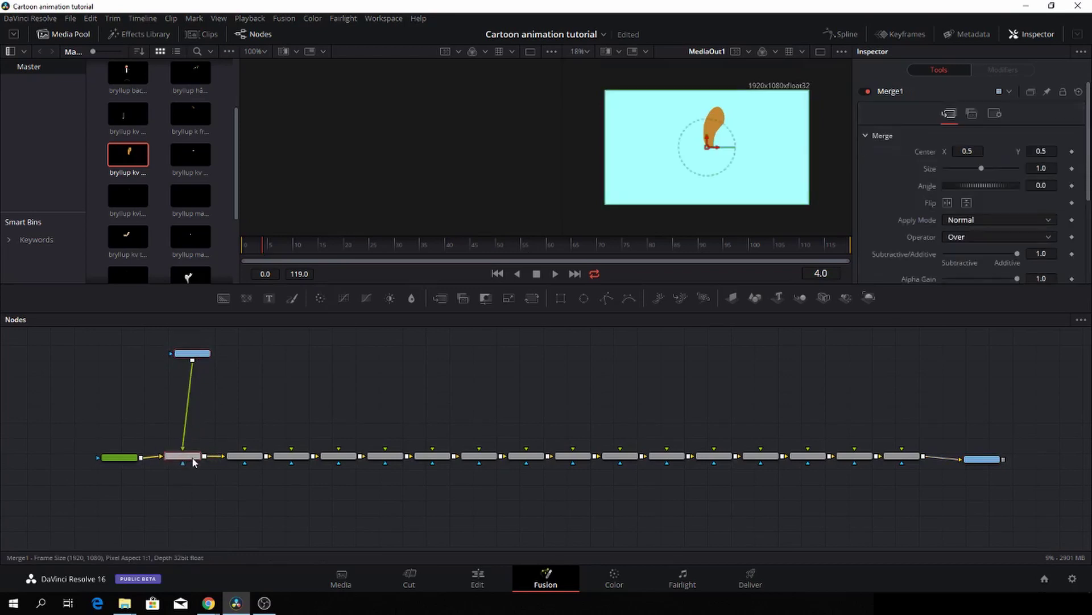
left_click(187, 354)
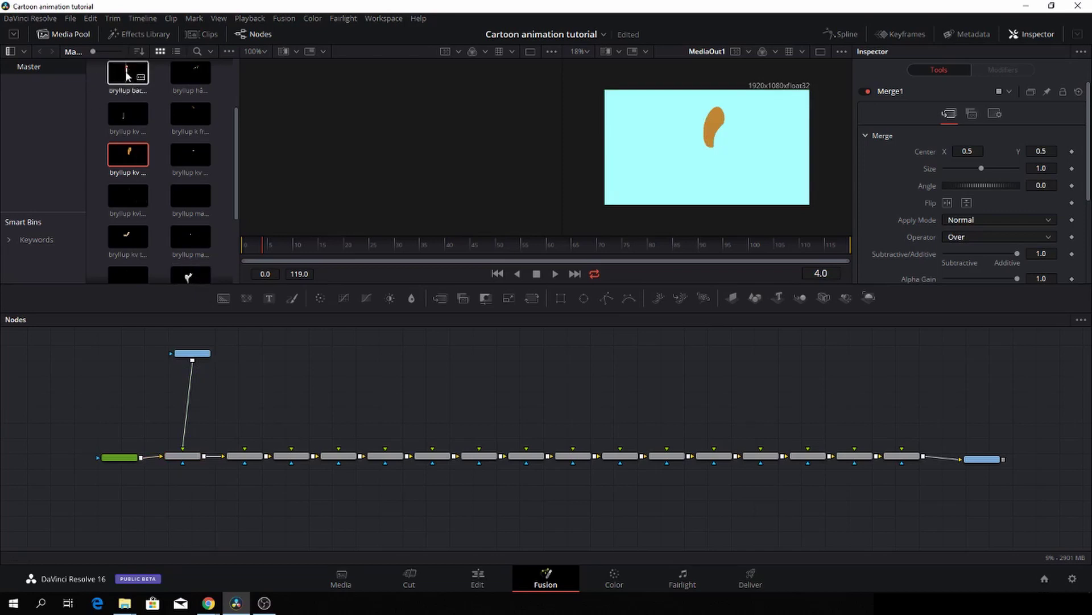
left_click_drag(126, 73, 239, 363)
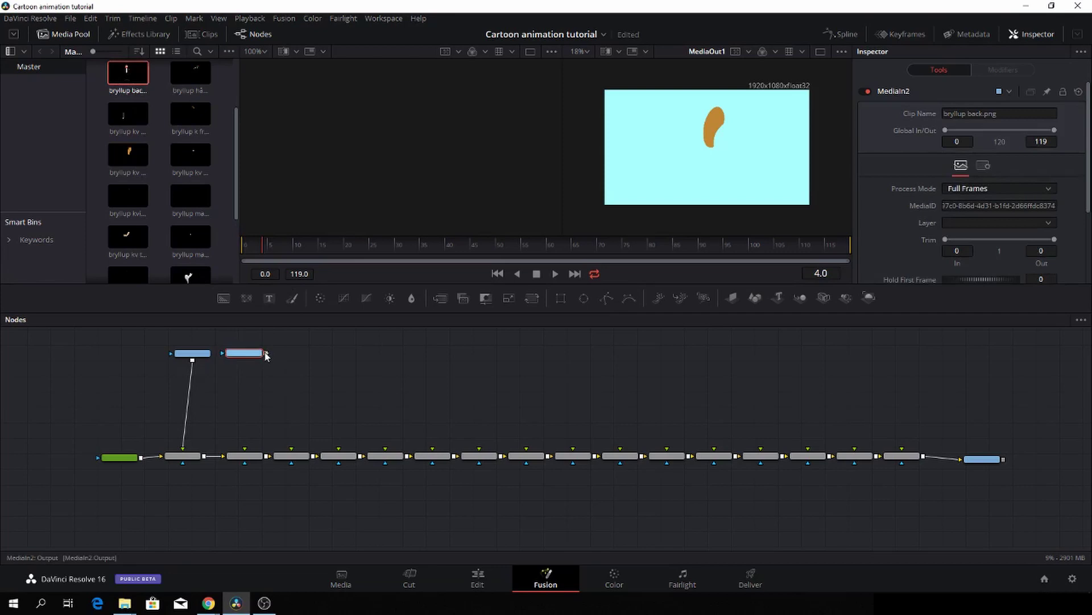
left_click_drag(265, 353, 246, 453)
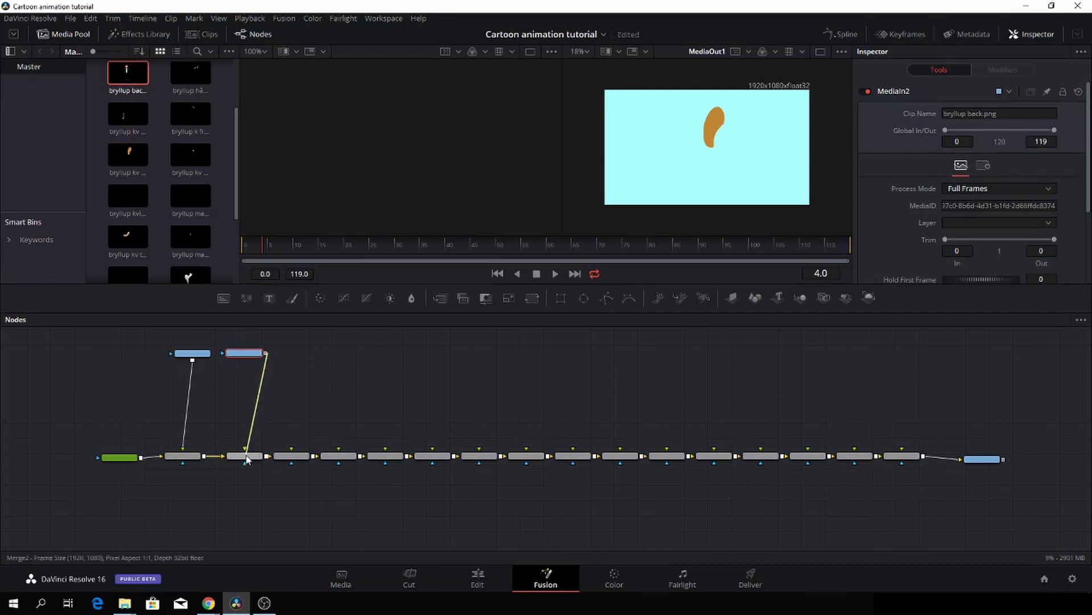
left_click_drag(247, 458, 278, 473)
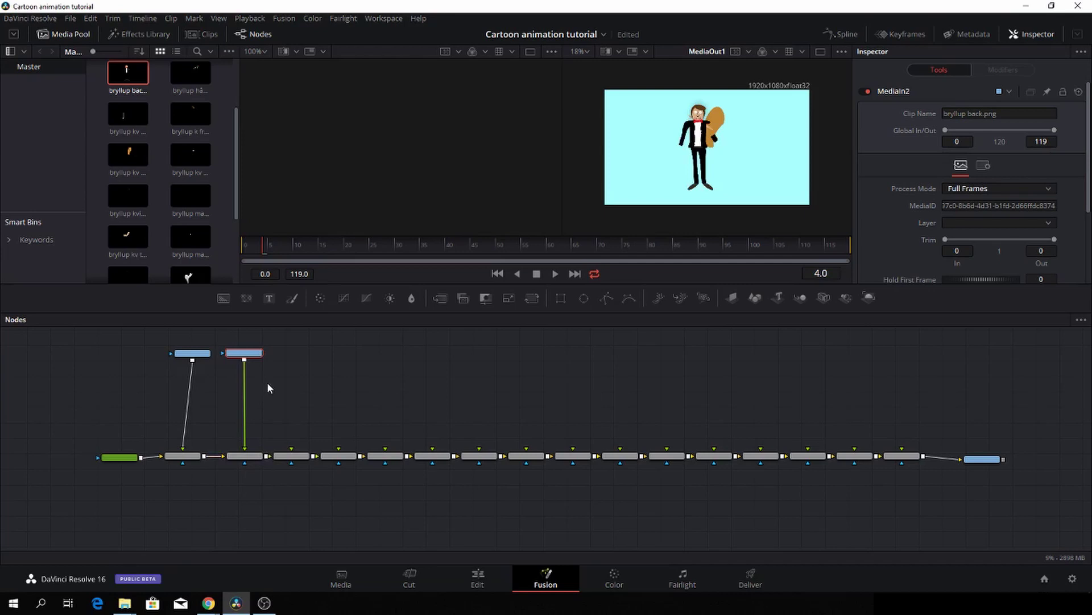
- Add clips MediaIn3–MediaIn6, each feeding the foreground of Merge3–Merge6
scroll(308, 380, "up", 2)
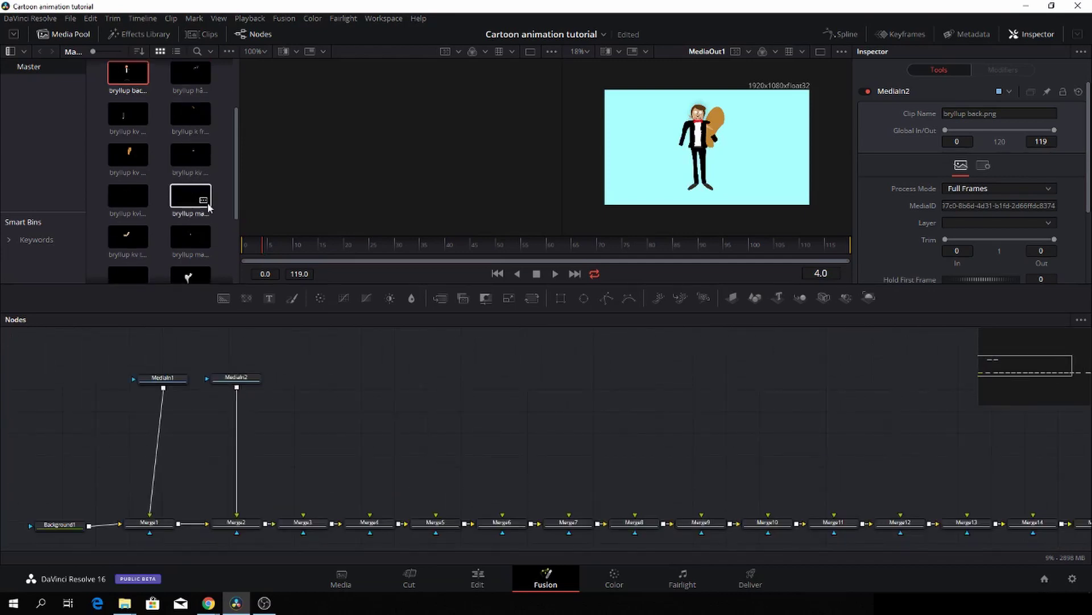
scroll(207, 205, "down", 2)
left_click_drag(128, 226, 304, 379)
left_click_drag(191, 226, 376, 381)
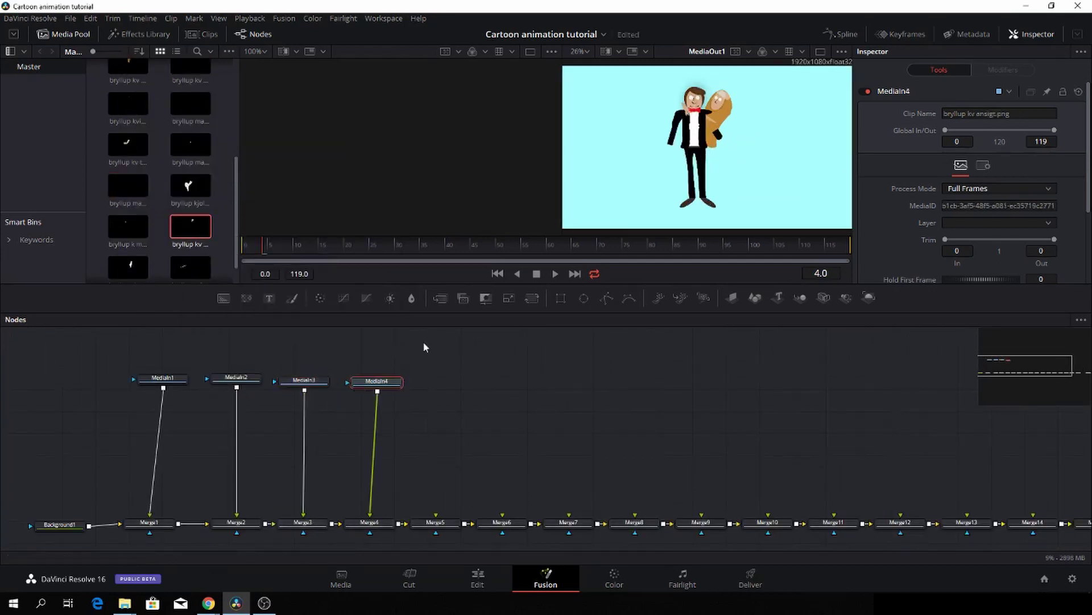
left_click_drag(128, 267, 439, 381)
scroll(190, 170, "up", 2)
left_click_drag(191, 128, 424, 505)
left_click(462, 522)
- Add the torso and following clips as MediaIn7–MediaIn11 feeding Merge7–Merge11 foregrounds
left_click_drag(129, 210, 497, 369)
left_click_drag(191, 250, 562, 371)
scroll(171, 171, "down", 2)
left_click_drag(128, 86, 629, 370)
scroll(180, 249, "down", 1)
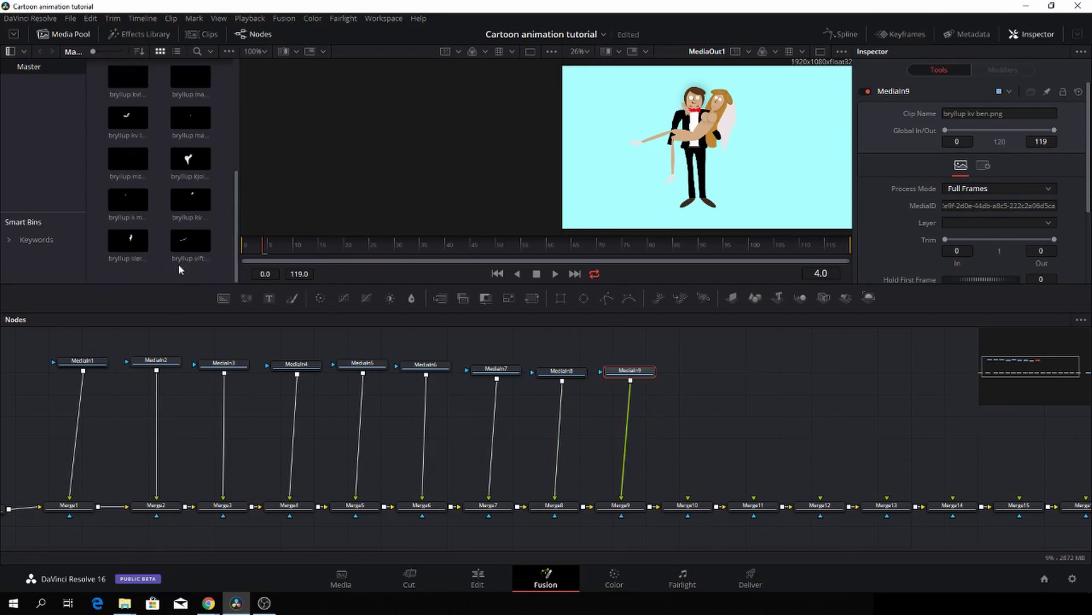
scroll(194, 216, "up", 2)
left_click_drag(190, 97, 688, 505)
scroll(180, 132, "up", 2)
left_click_drag(181, 132, 762, 370)
left_click_drag(791, 371, 756, 504)
left_click(778, 525)
- Add the dress and remaining clips as MediaIn12–MediaIn16 wired into Merge12–Merge16
left_click_drag(191, 251, 825, 365)
left_click_drag(602, 374, 598, 496)
left_click_drag(191, 171, 666, 361)
left_click_drag(695, 362, 664, 489)
scroll(210, 198, "down", 2)
left_click_drag(126, 149, 731, 361)
left_click_drag(731, 371, 730, 489)
left_click_drag(202, 114, 798, 365)
left_click_drag(827, 367, 797, 491)
scroll(114, 171, "up", 2)
left_click_drag(128, 169, 865, 364)
left_click_drag(866, 373, 863, 490)
scroll(332, 412, "left", 8)
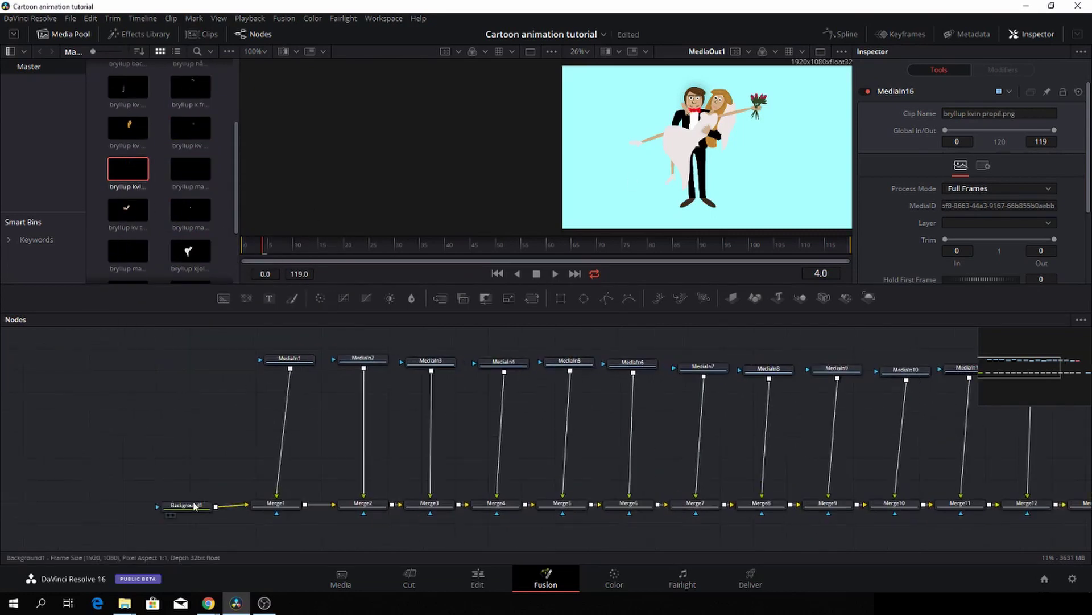
- Move Background1 left and change its colour to pure yellow #ffff00
left_click(195, 506)
left_click_drag(192, 507, 51, 487)
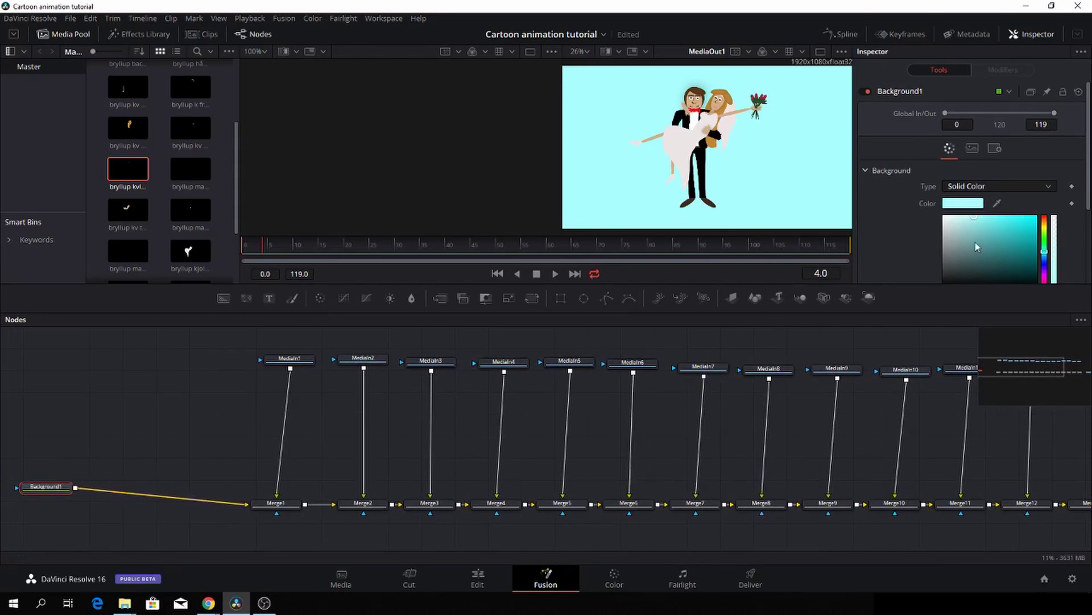
left_click(965, 205)
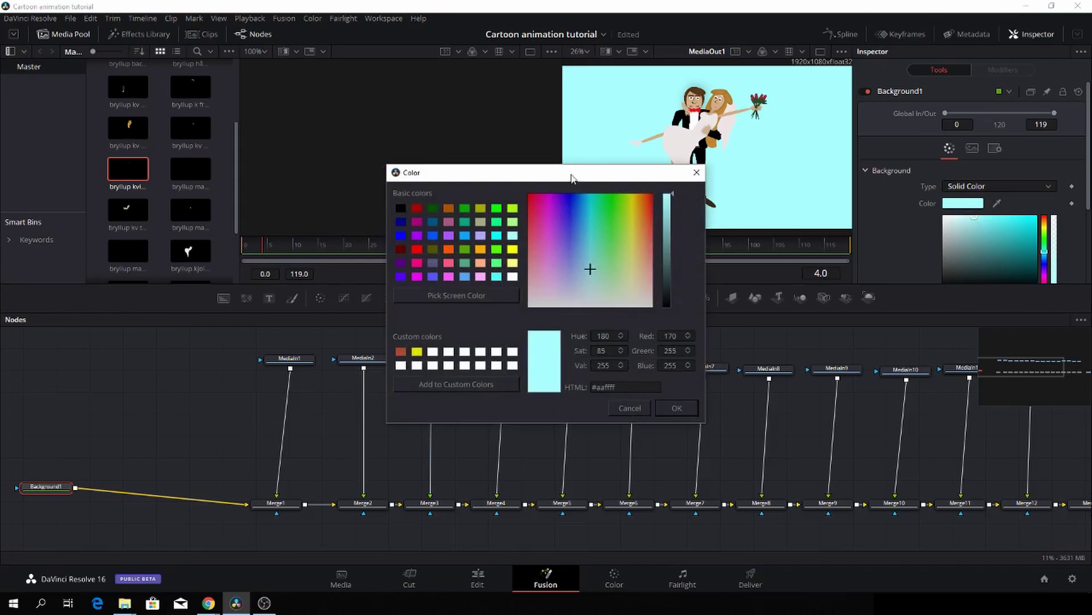
left_click_drag(578, 172, 342, 111)
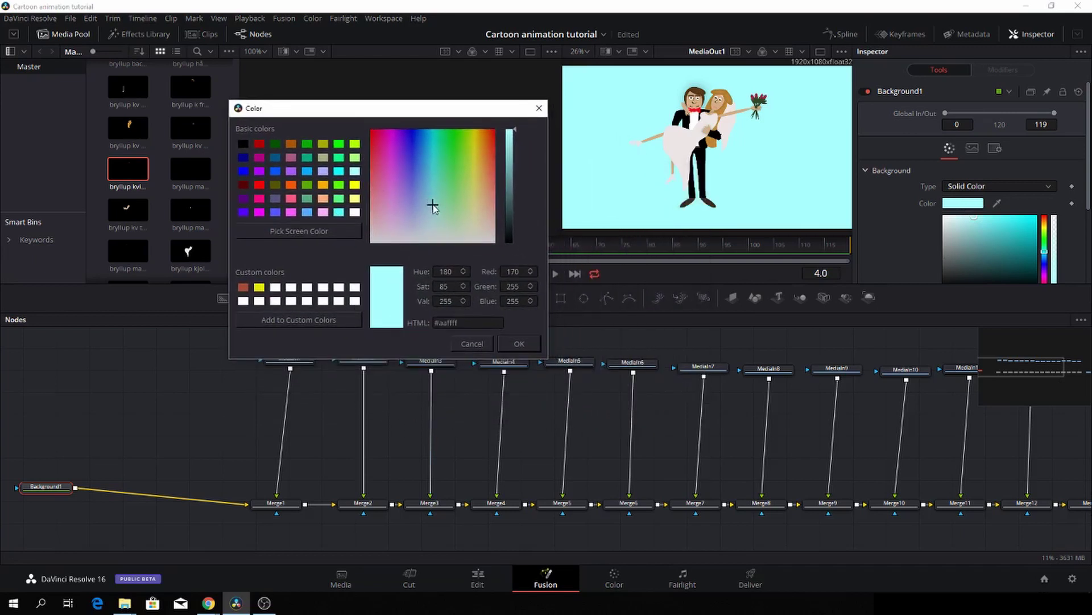
mouse_move(432, 206)
left_mouse_down()
mouse_move(415, 186)
mouse_move(420, 194)
left_mouse_up()
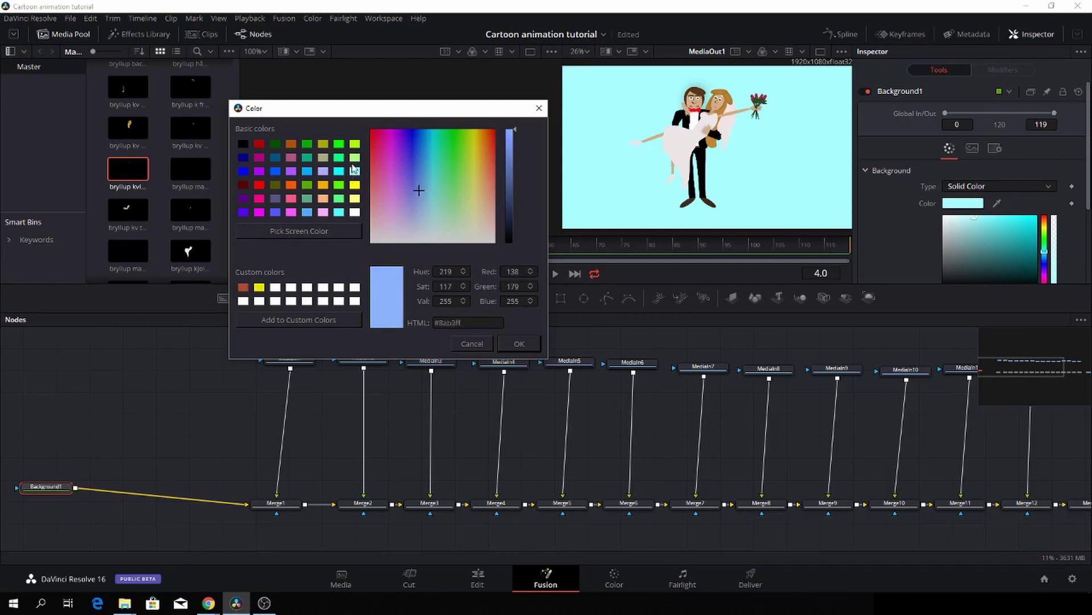
left_click(353, 159)
left_click(355, 185)
left_click(518, 344)
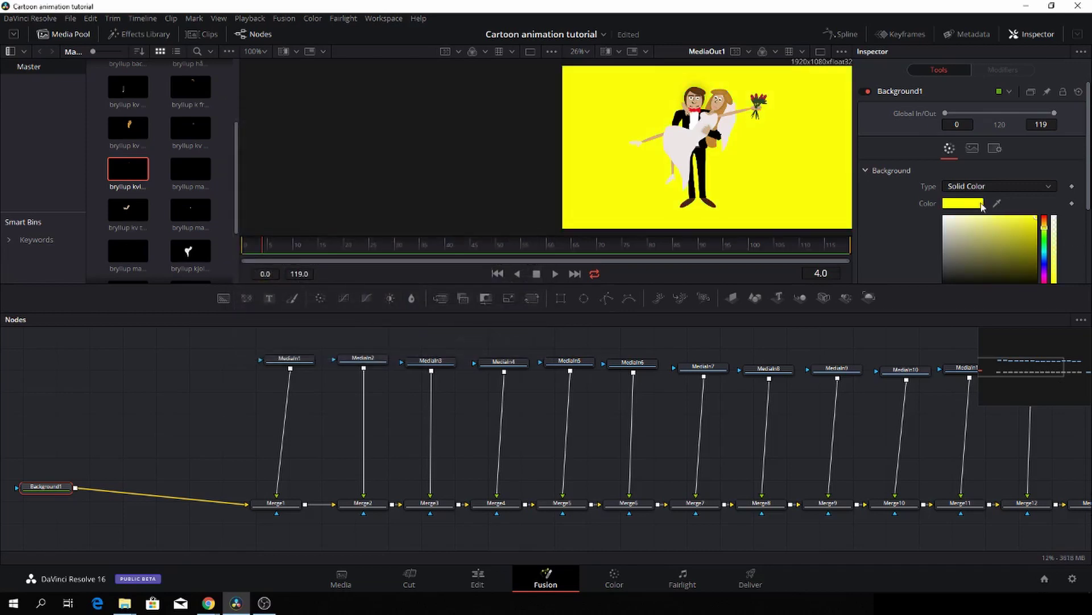
- Lighten Background1's colour to #ffff7f
left_click(963, 203)
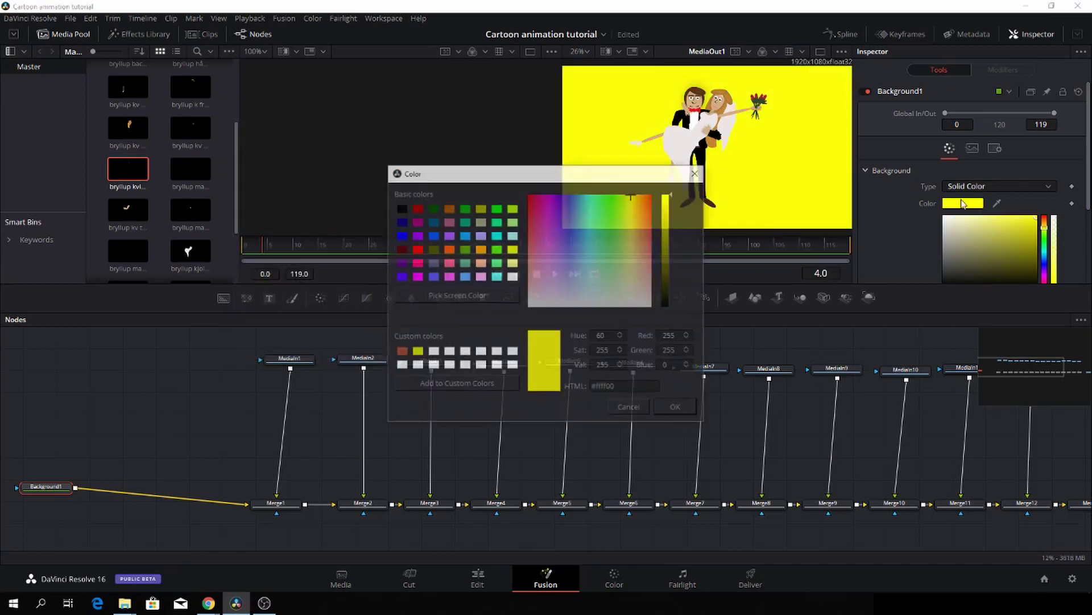
left_click(512, 263)
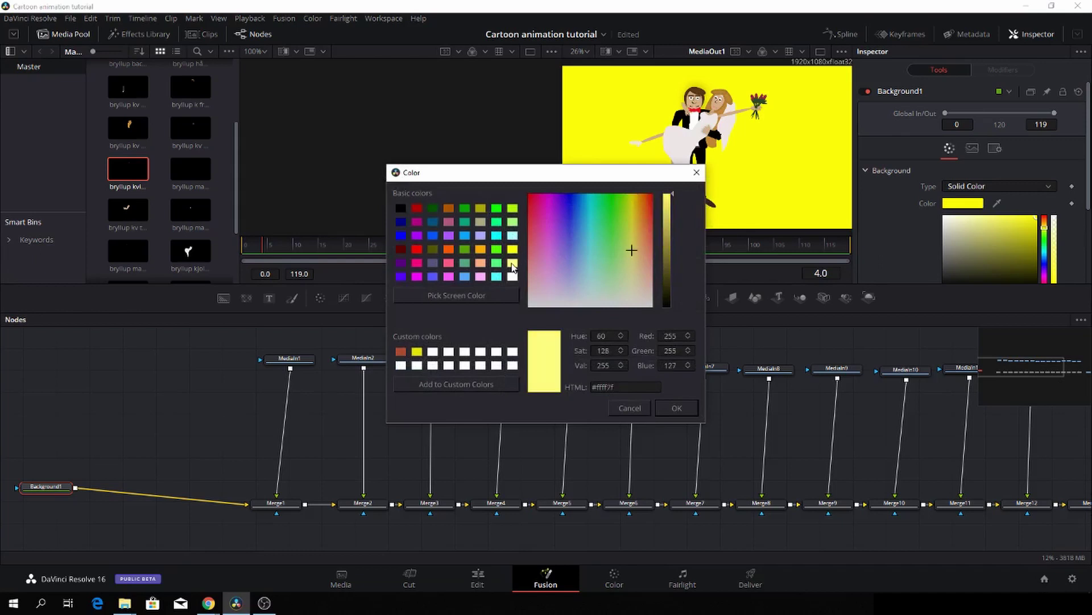
left_click(677, 410)
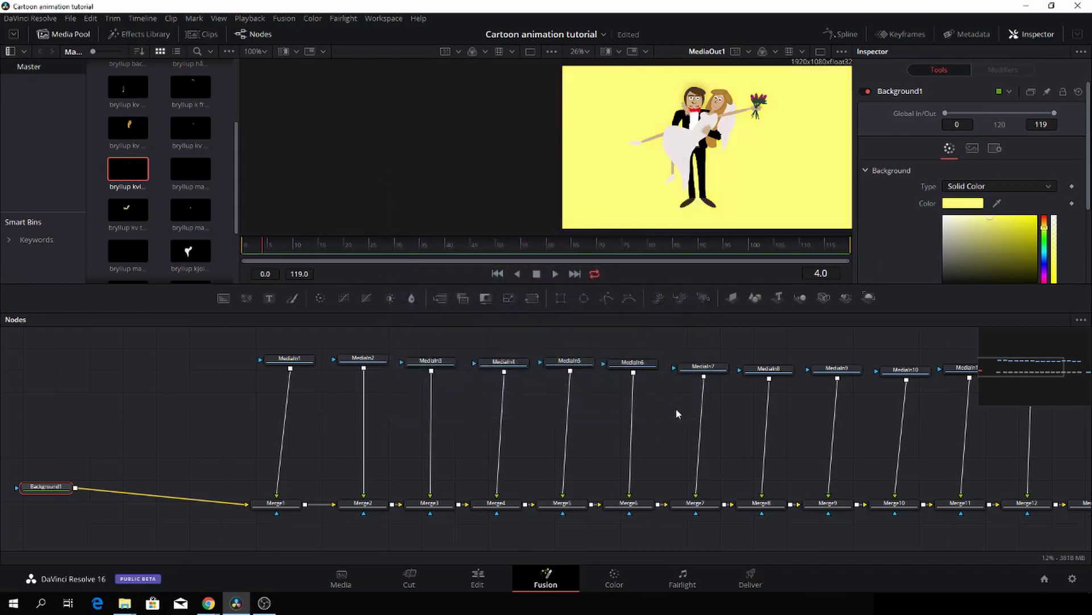
- Rename the row of clip nodes with body-part names, then zoom the graph to read them
key("shift+2")
key("ctrl+f")
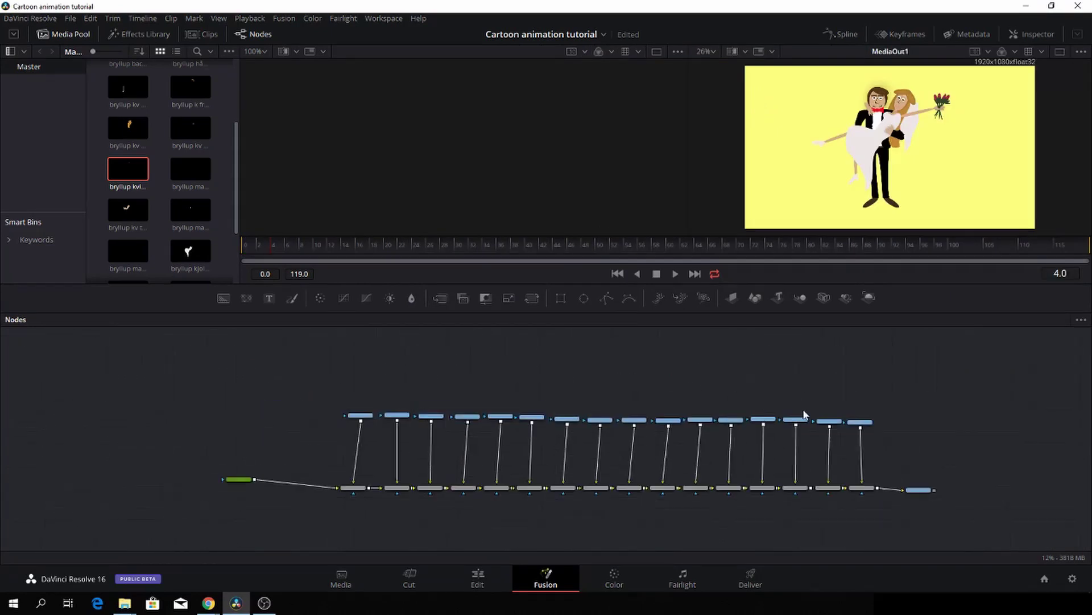
left_click_drag(877, 426, 353, 421)
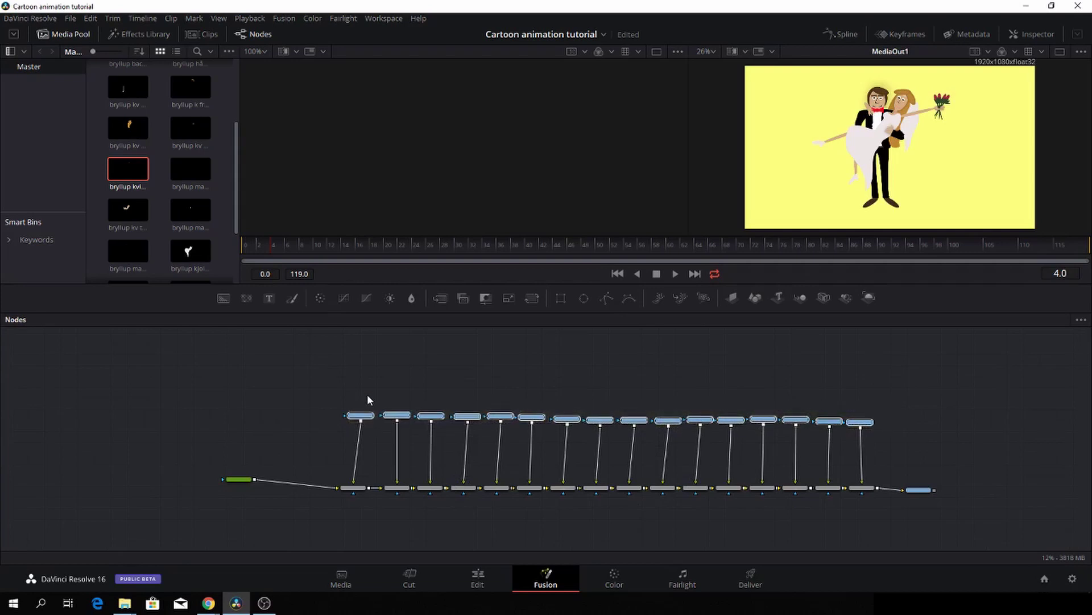
key("F2")
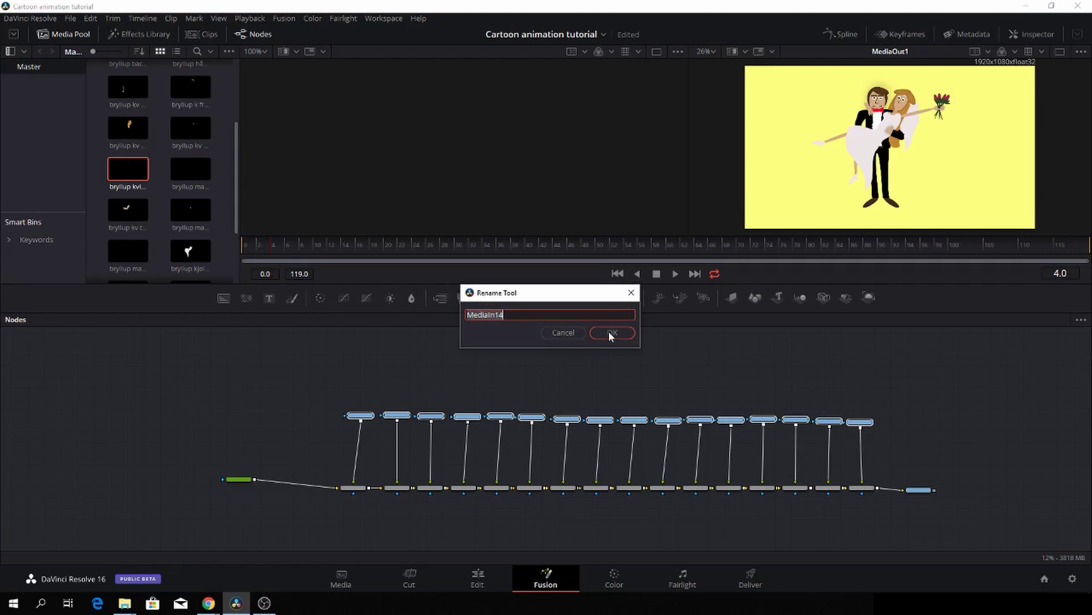
key("Return")
key("Return")
key("Return")
key("Return")
key("Return")
key("Return")
key("Return")
key("Return")
key("Return")
key("Return")
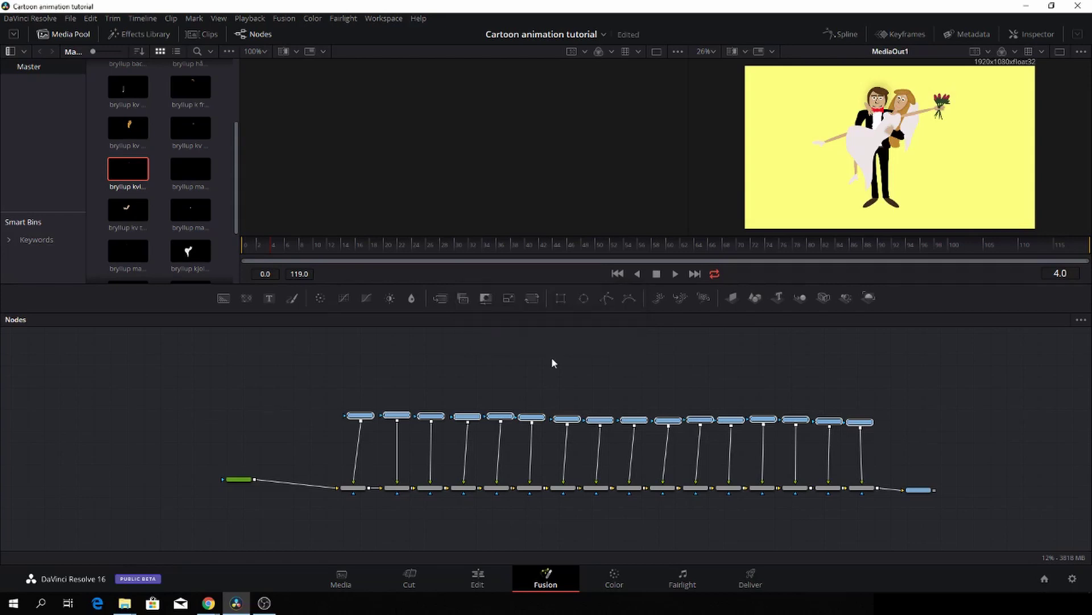
left_click(552, 363)
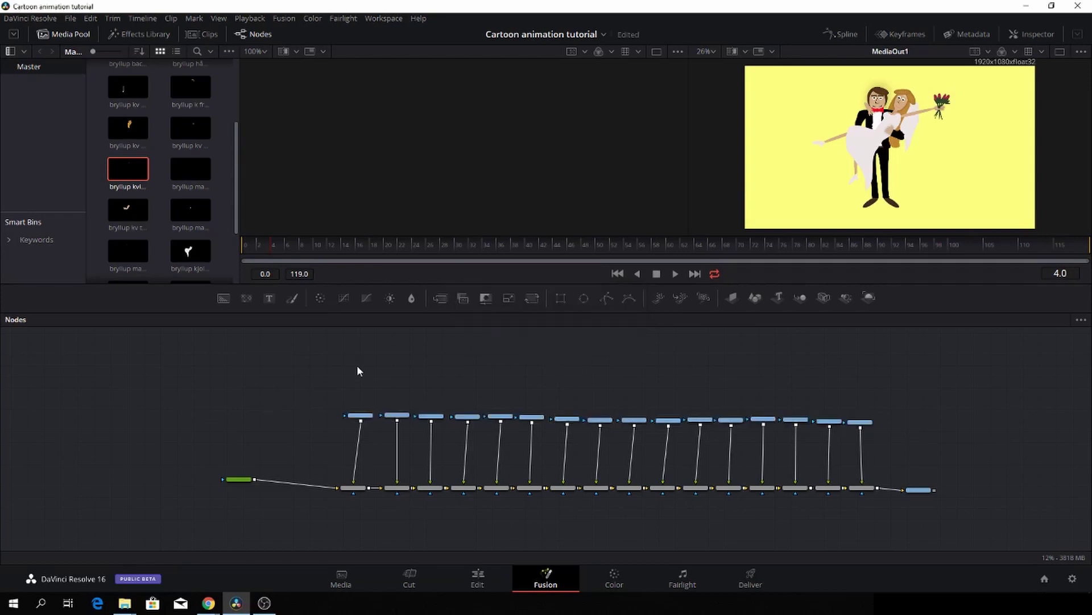
key("ctrl+1")
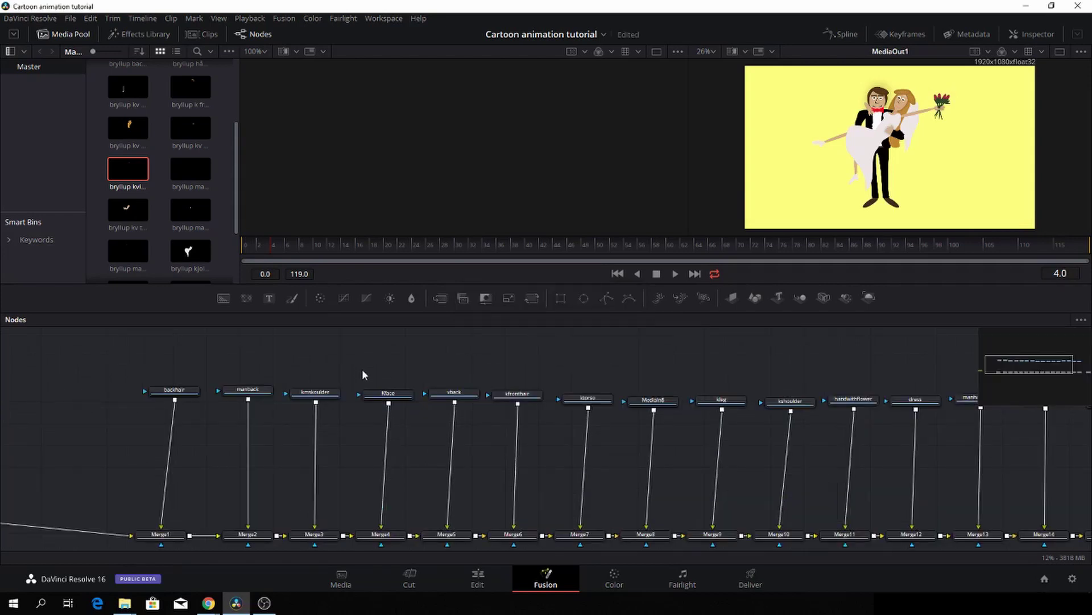
- Insert a GridWarp1 node between the kmskoulder clip and Merge3
left_click_drag(509, 440, 483, 429)
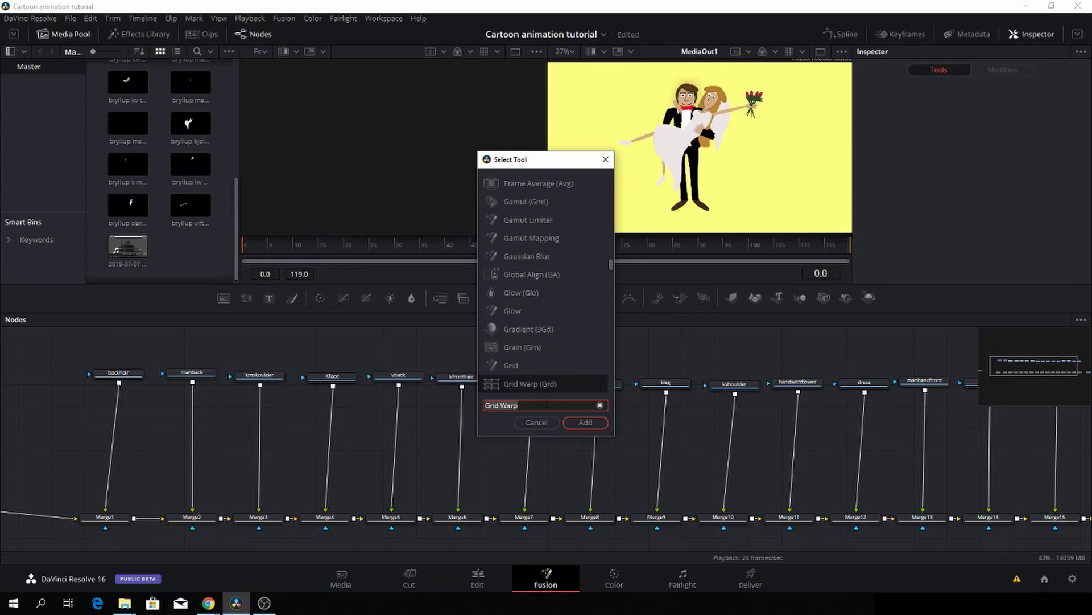
left_click(592, 426)
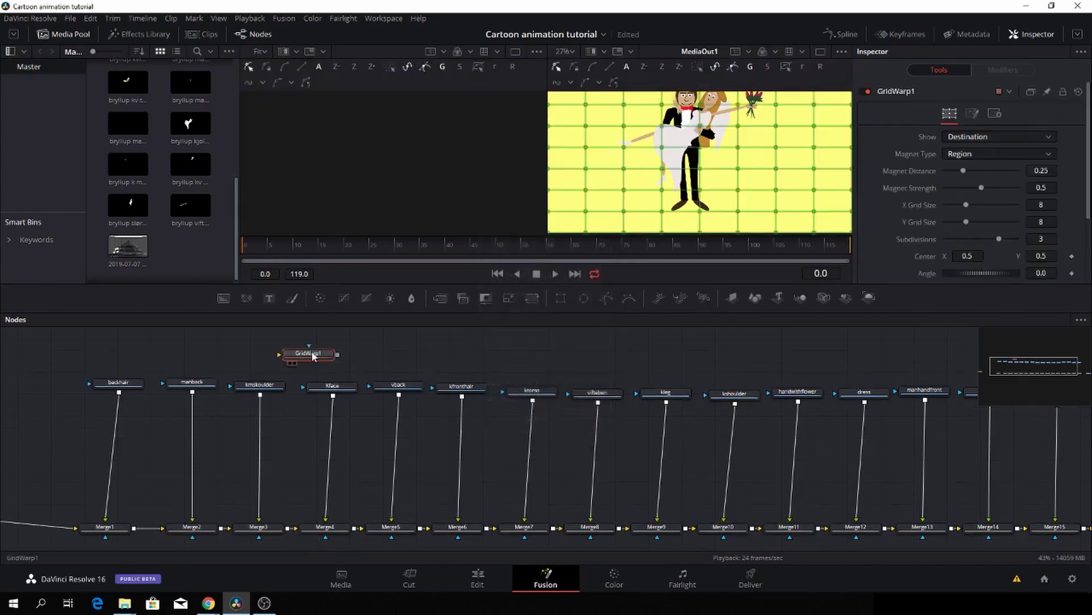
left_click_drag(316, 360, 263, 449)
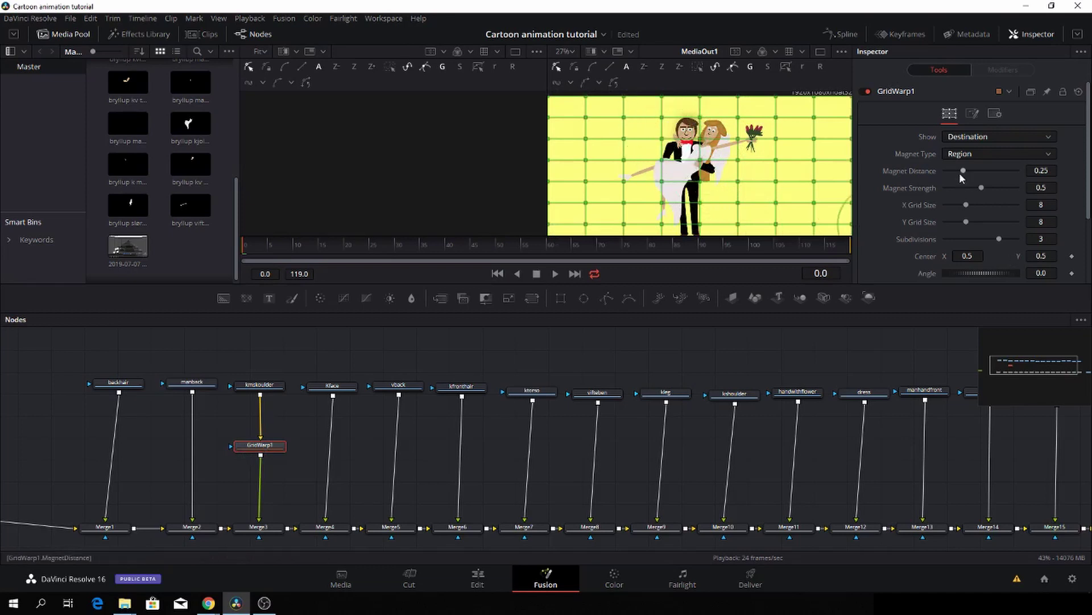
- Set GridWarp1 to magnet distance 0.071, strength 0.362 and a 17×9 grid
left_click_drag(964, 171, 956, 172)
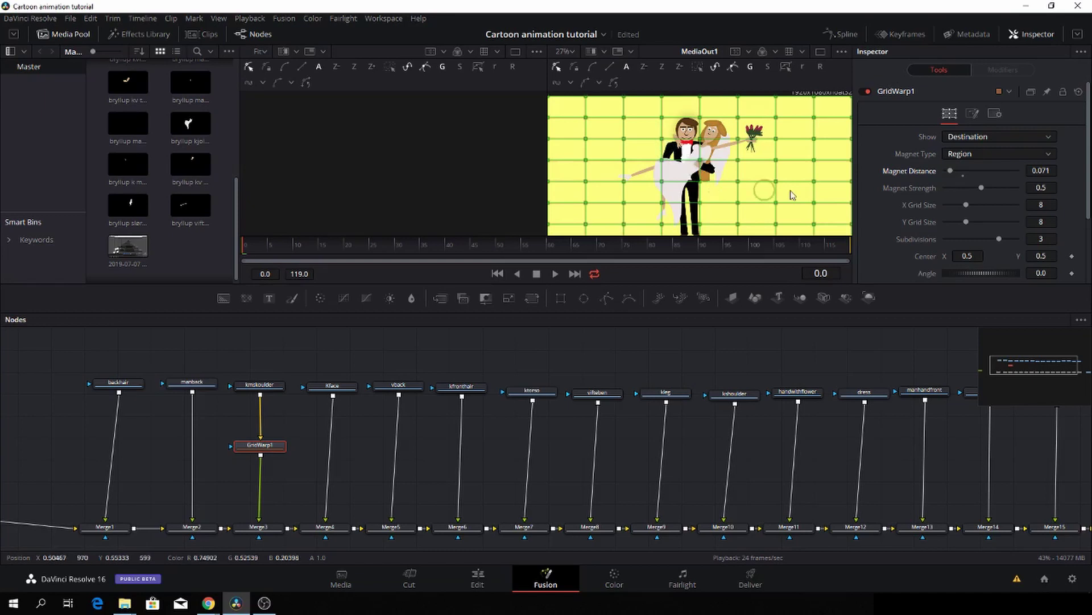
mouse_move(965, 205)
left_mouse_down()
mouse_move(953, 206)
mouse_move(992, 204)
mouse_move(972, 219)
left_mouse_up()
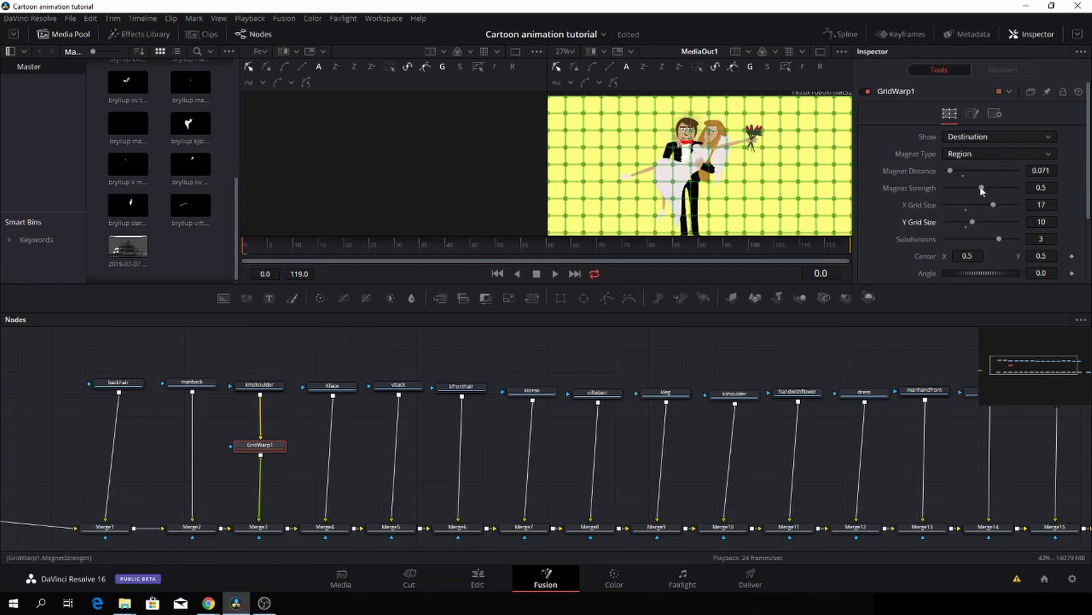
mouse_move(982, 188)
left_mouse_down()
mouse_move(971, 188)
mouse_move(992, 204)
left_mouse_up()
left_click_drag(973, 222, 970, 222)
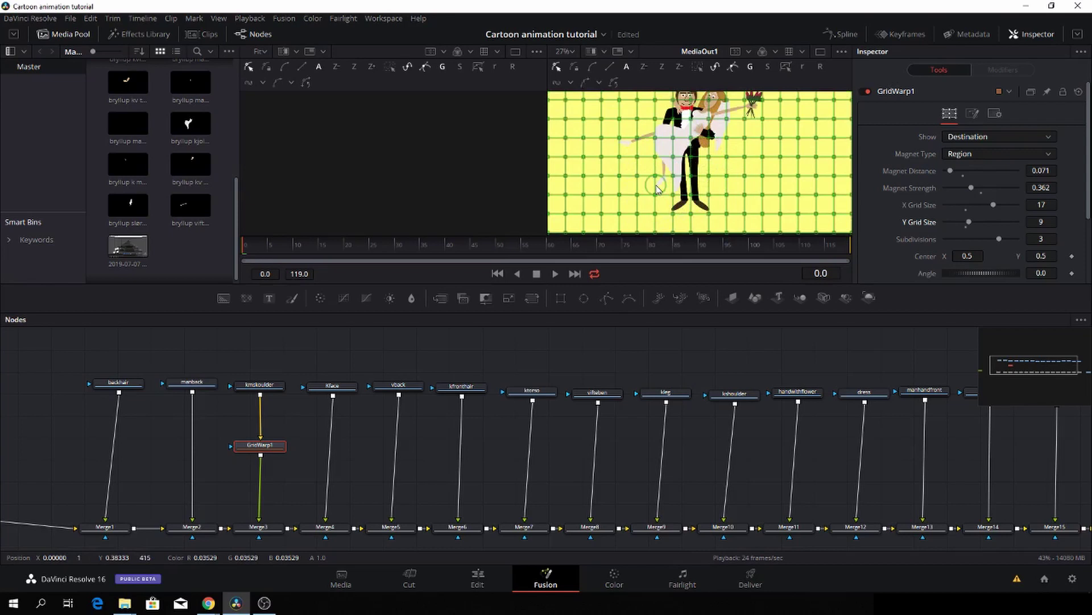
- Select the GridWarp1 grid and make its mesh animatable
left_click(674, 136)
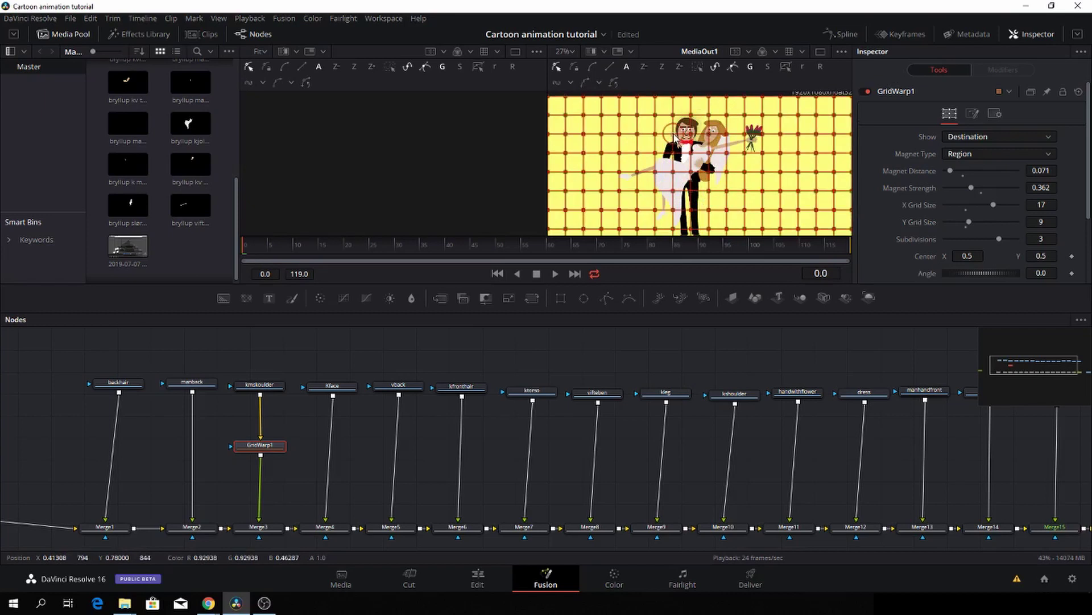
scroll(675, 136, "up", 5)
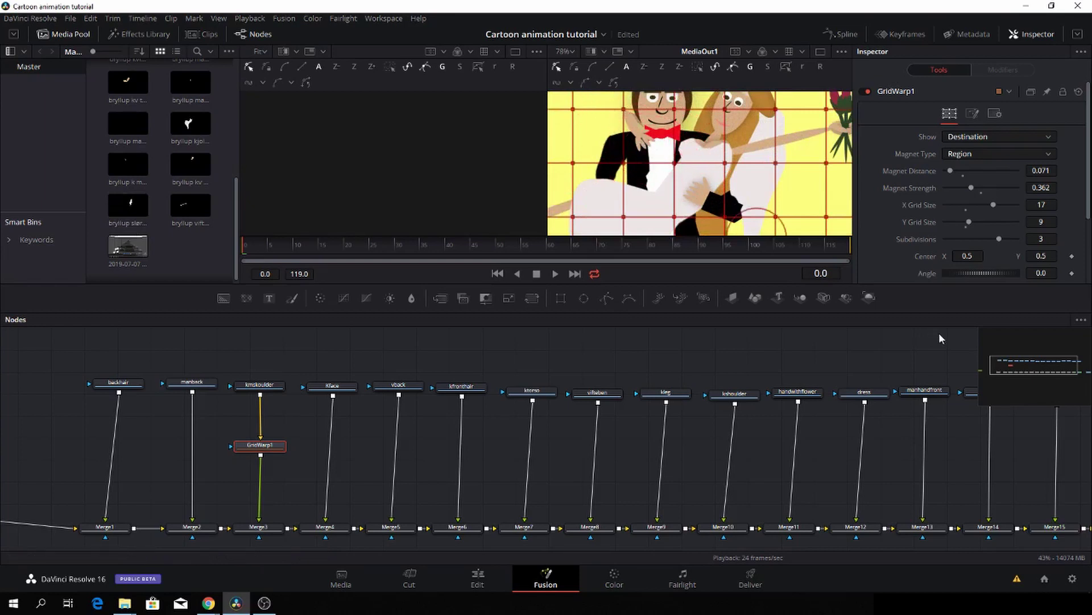
scroll(904, 261, "down", 3)
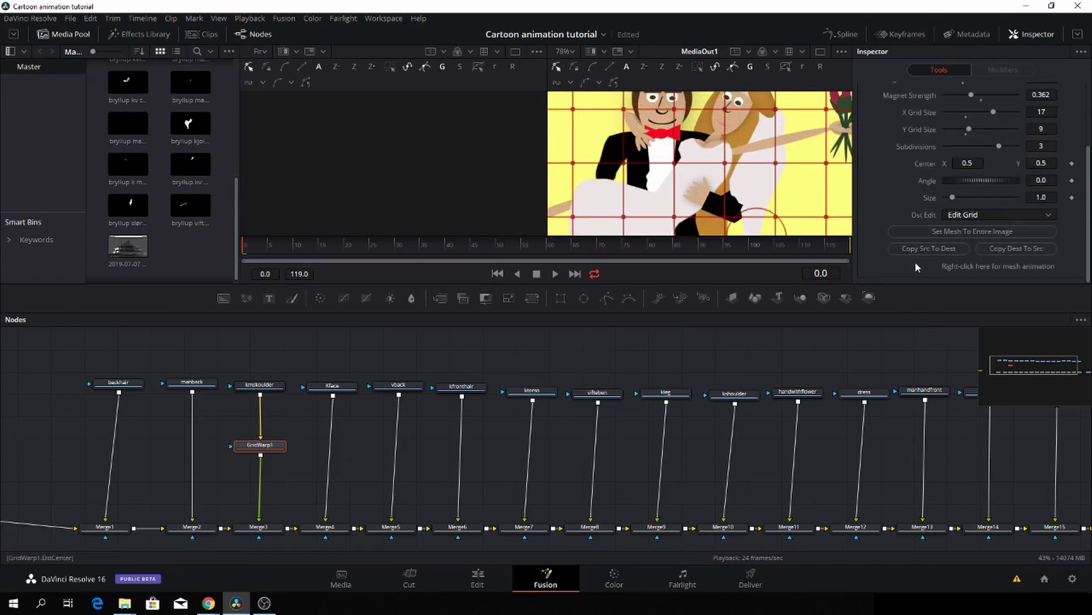
right_click(915, 261)
left_click(937, 288)
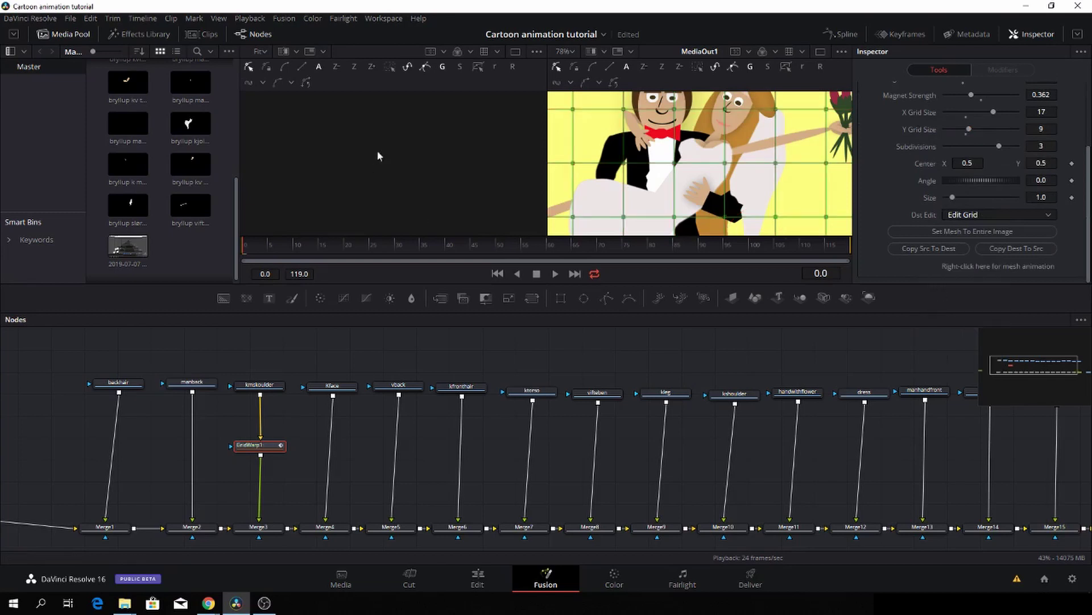
- At the last frame, pull a central grid point to bend the artwork, then scrub back
left_click_drag(257, 253, 852, 255)
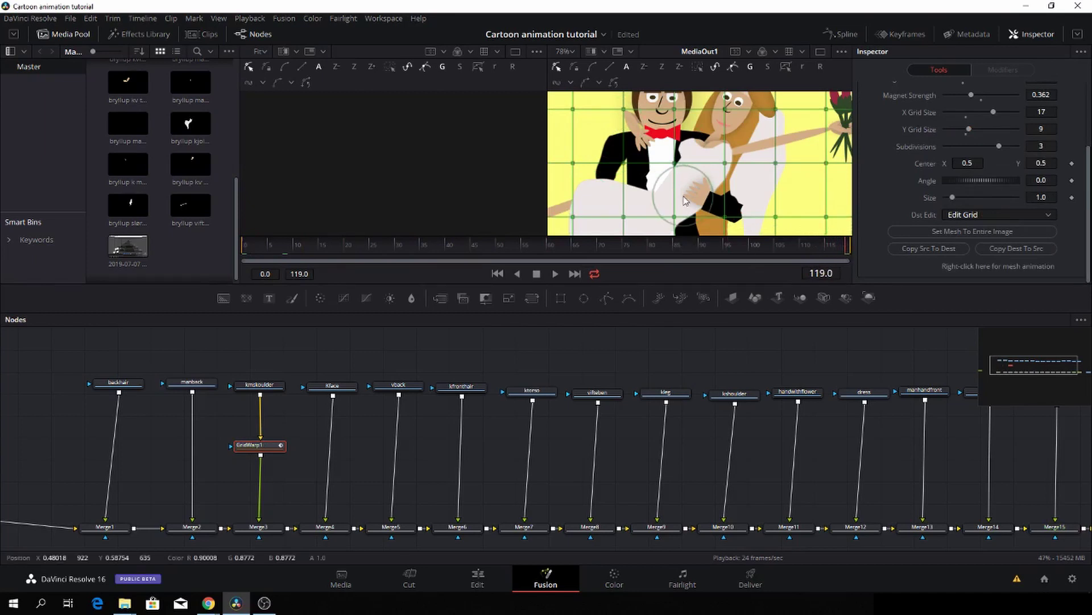
left_click_drag(624, 166, 676, 158)
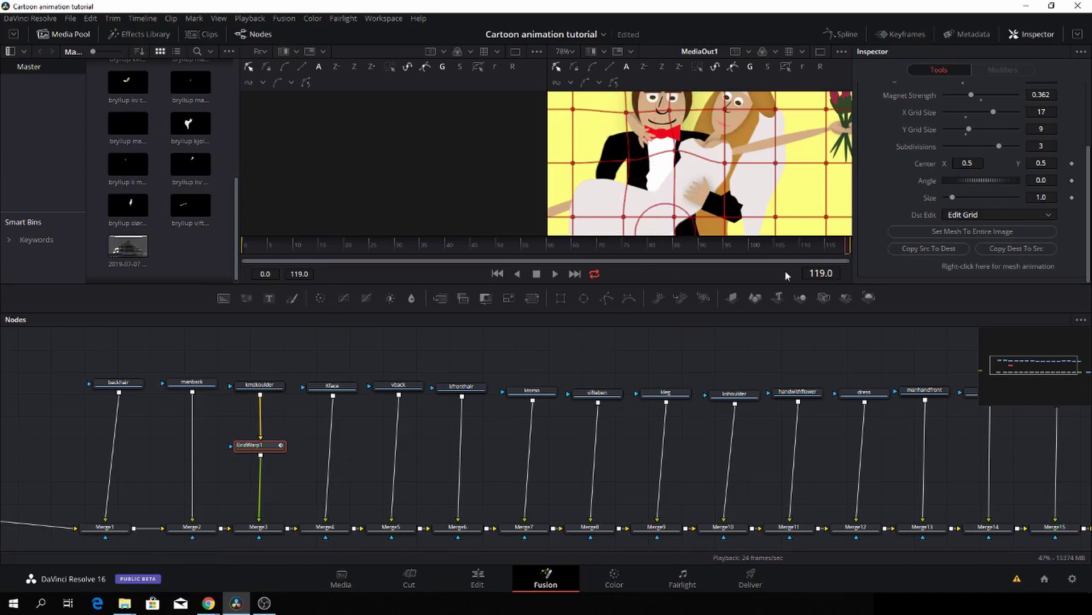
left_click_drag(821, 254, 209, 239)
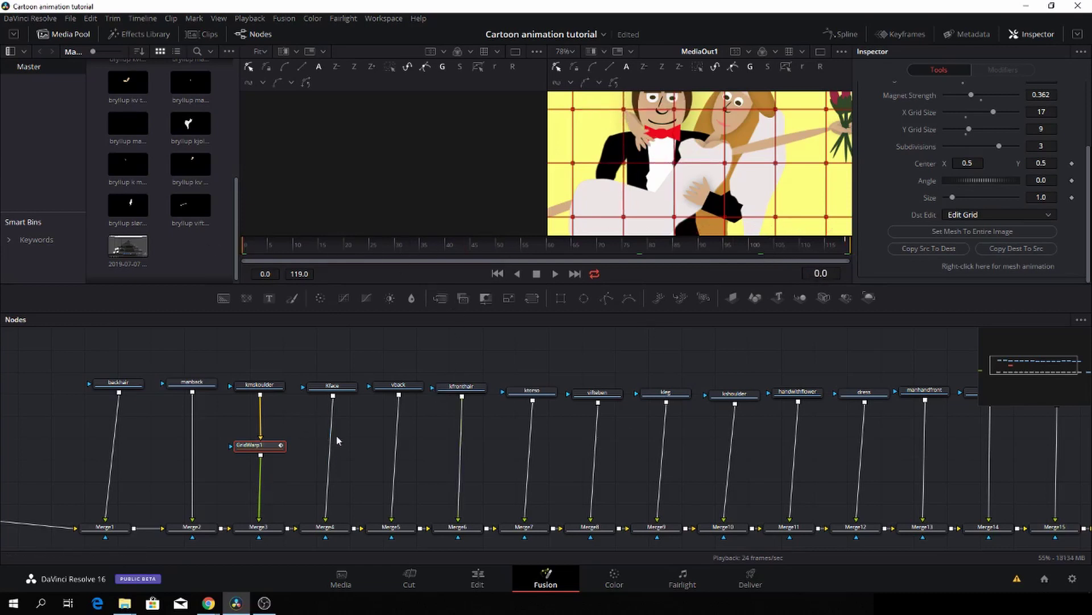
- Insert GridWarp2 between the vback layer and Merge5
left_click(345, 390)
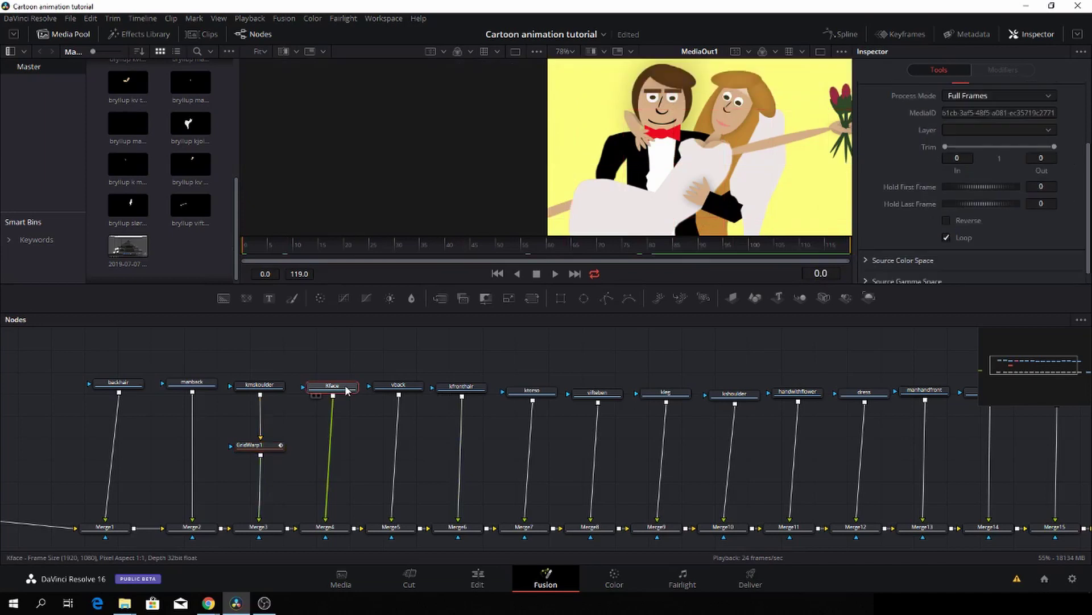
key("ctrl+v")
left_click_drag(414, 396, 395, 439)
key("ctrl+v")
- Add Grid Warps for kfronthair and handwithflower, bend GridWarp4, and move MediaOut1 right
left_click(463, 428)
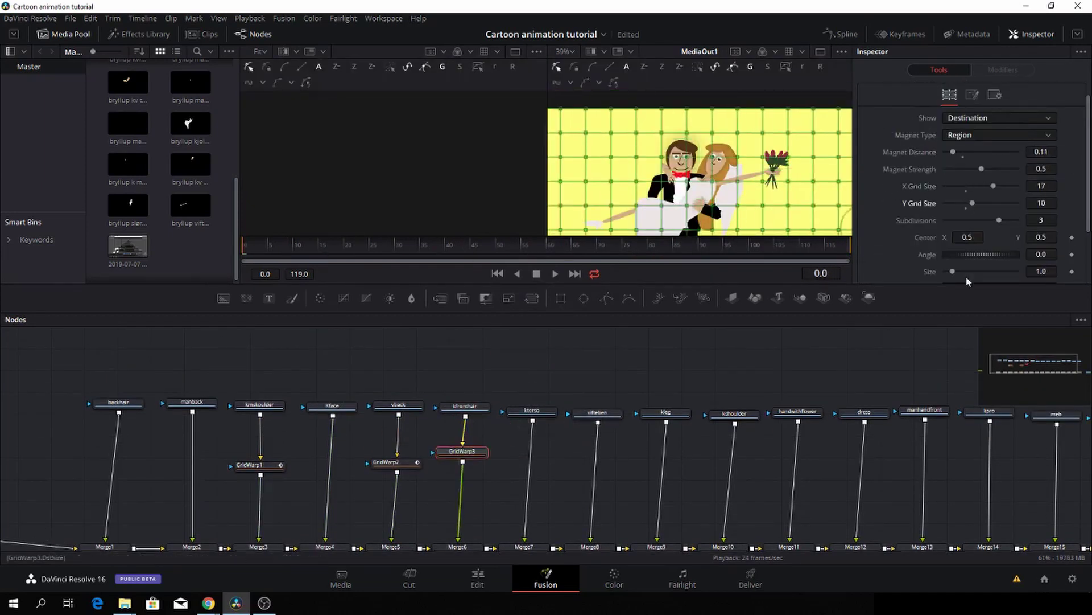
left_click(532, 342)
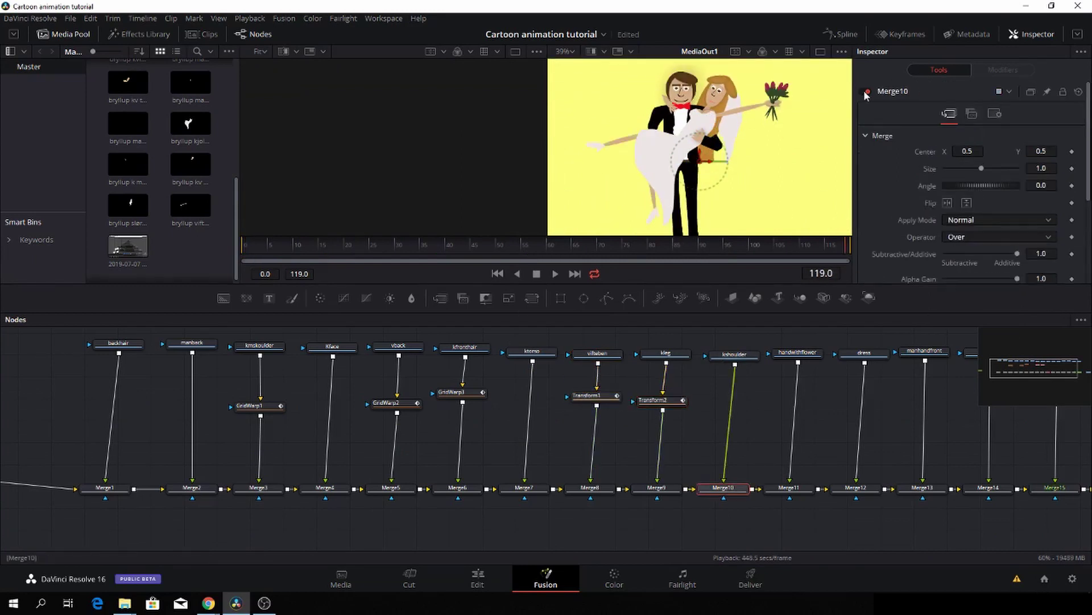
key("ctrl+v")
mouse_move(734, 130)
left_mouse_down()
mouse_move(768, 122)
mouse_move(741, 139)
left_mouse_up()
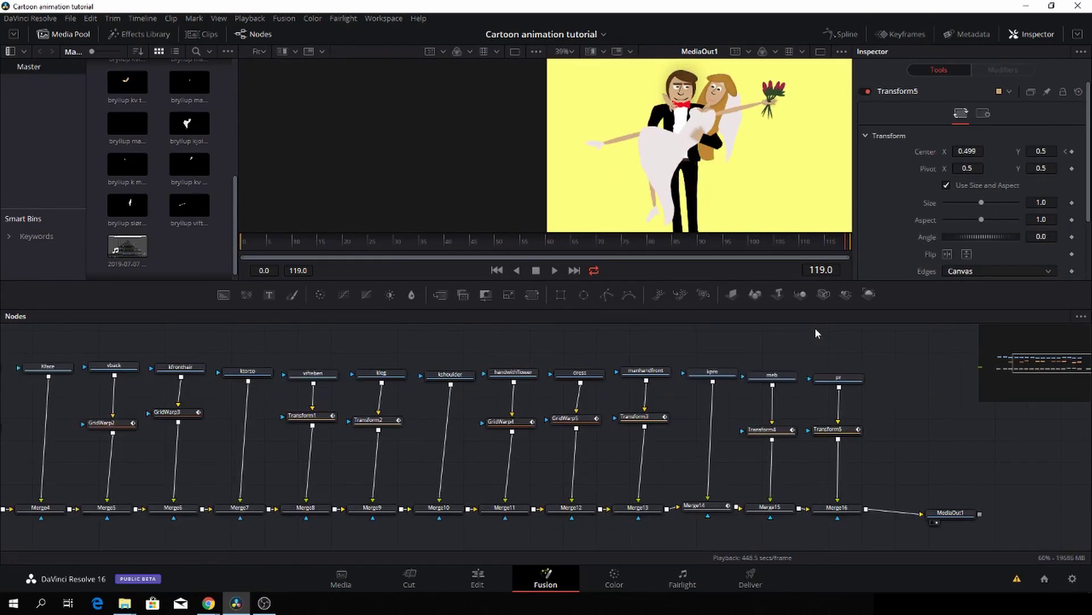
left_click_drag(963, 513, 1010, 509)
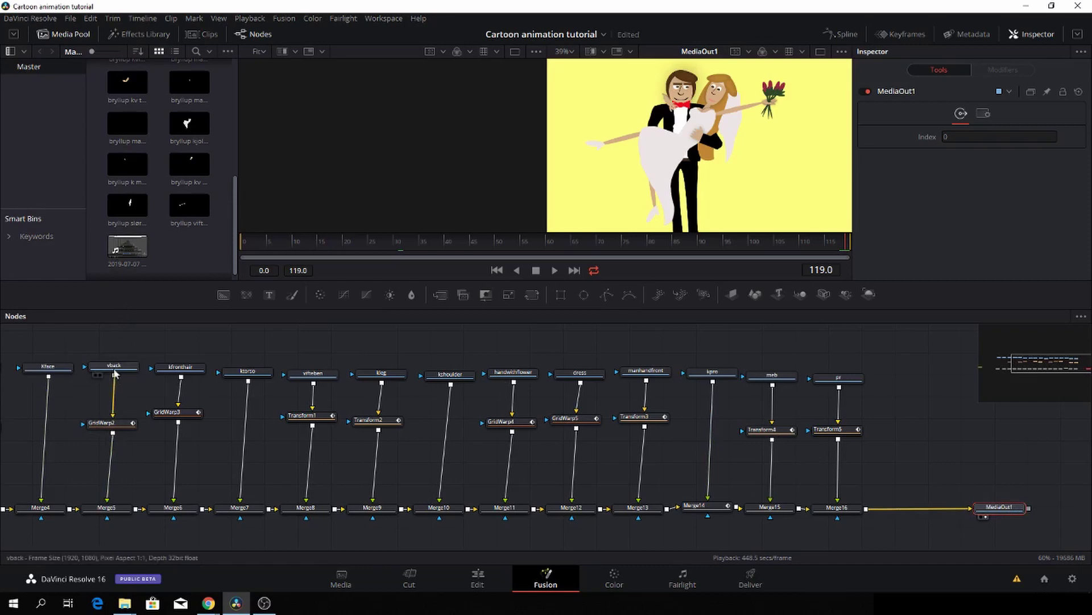
- Enable Motion Blur on Merge3 in its Settings tab
left_click_drag(85, 395, 423, 414)
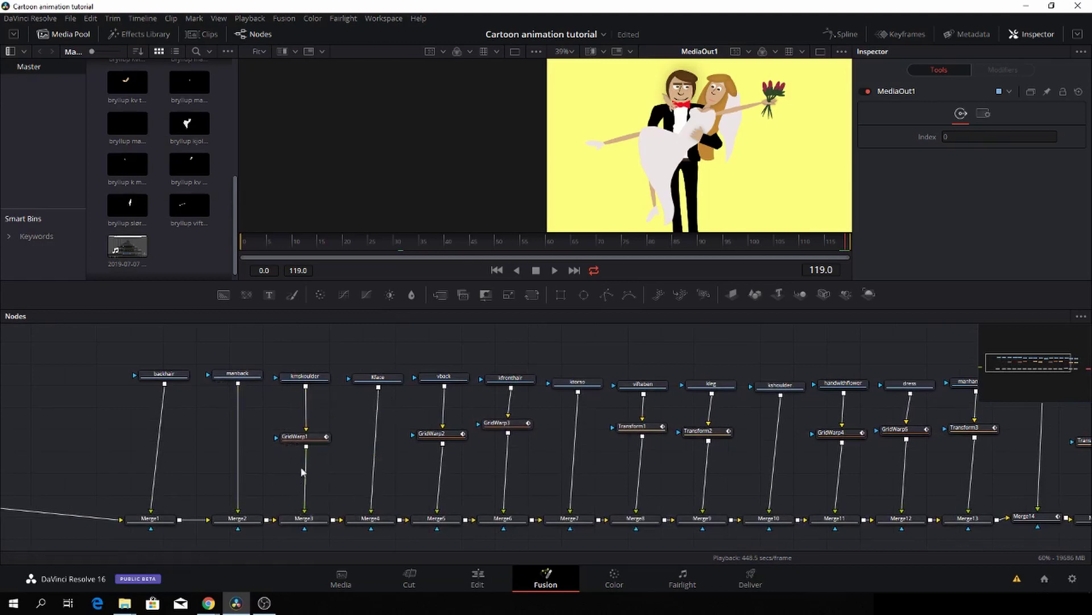
left_click(310, 438)
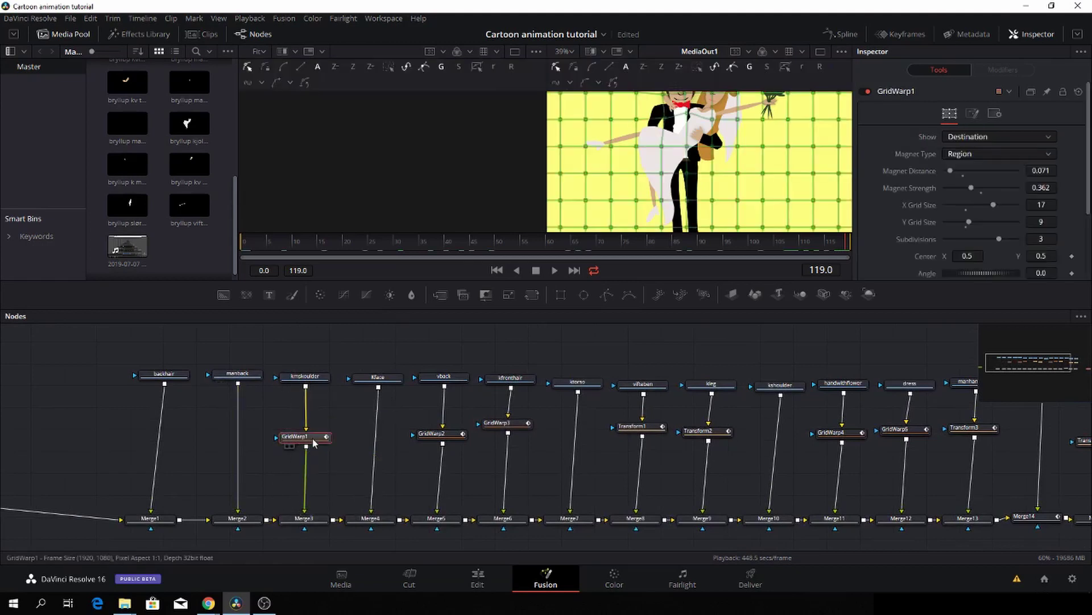
left_click(307, 518)
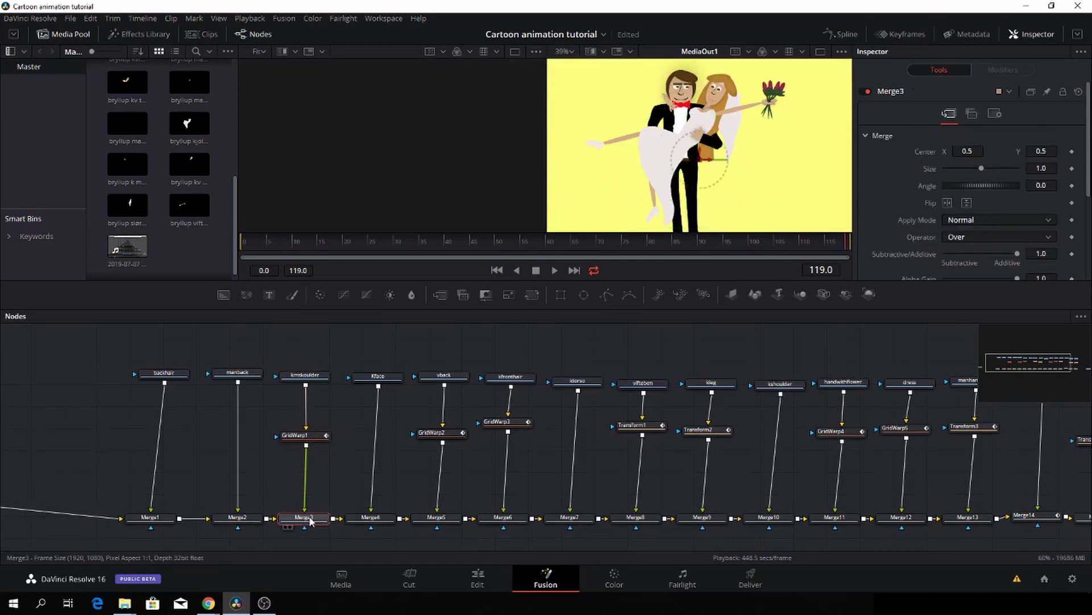
left_click(994, 113)
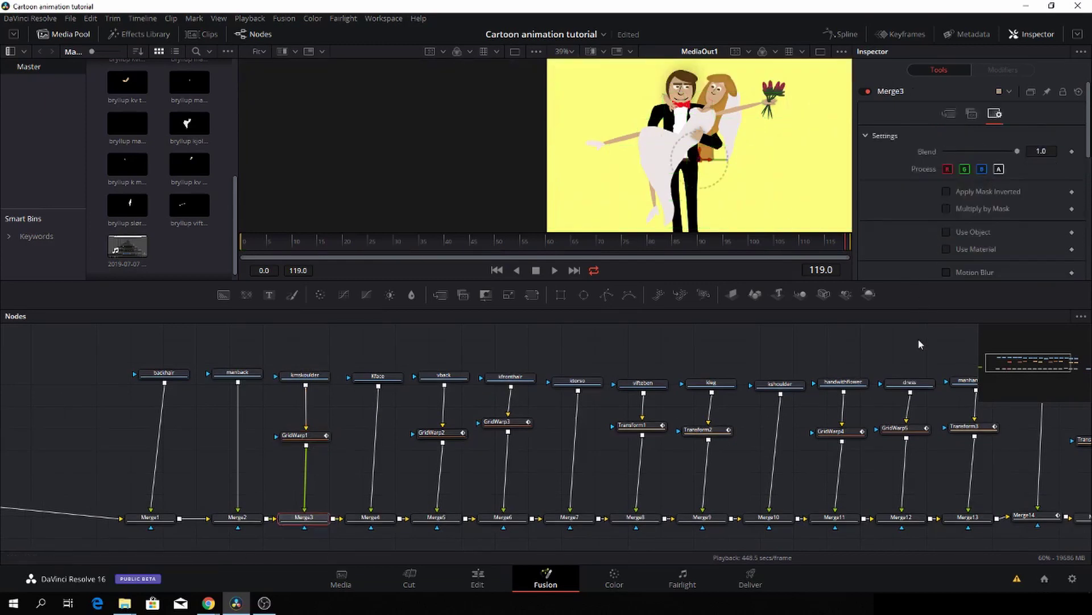
left_click(946, 272)
scroll(973, 251, "down", 2)
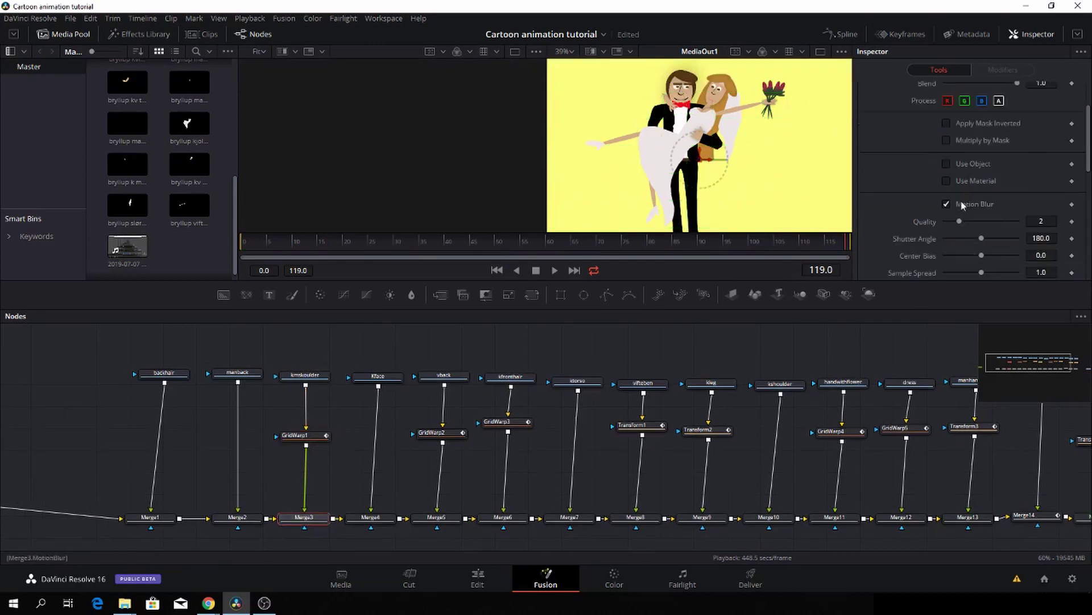
scroll(1006, 256, "down", 2)
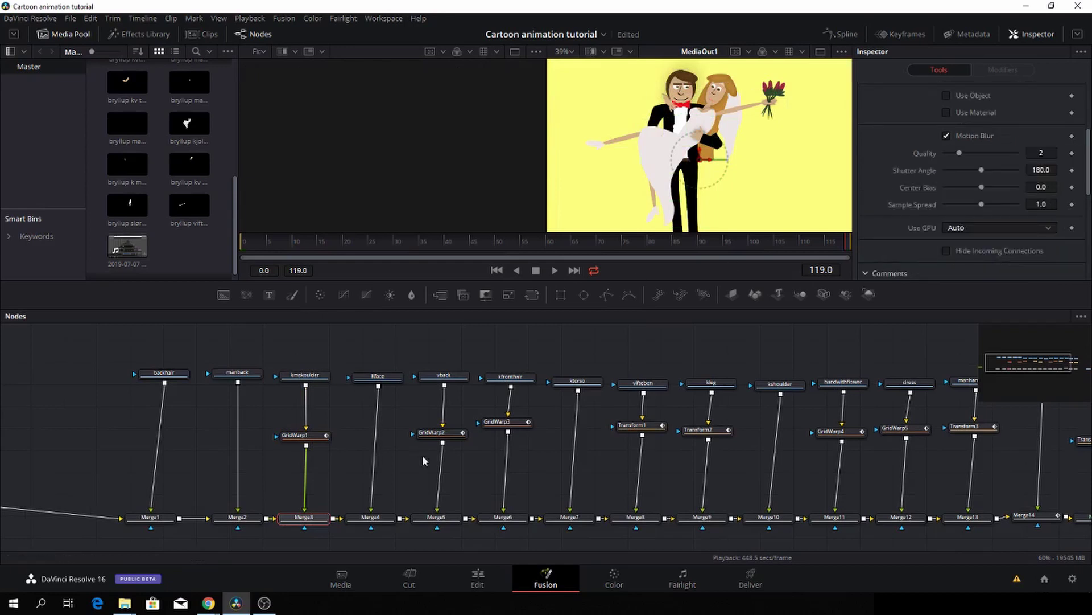
- Turn on Motion Blur for Merge5
left_click(434, 516)
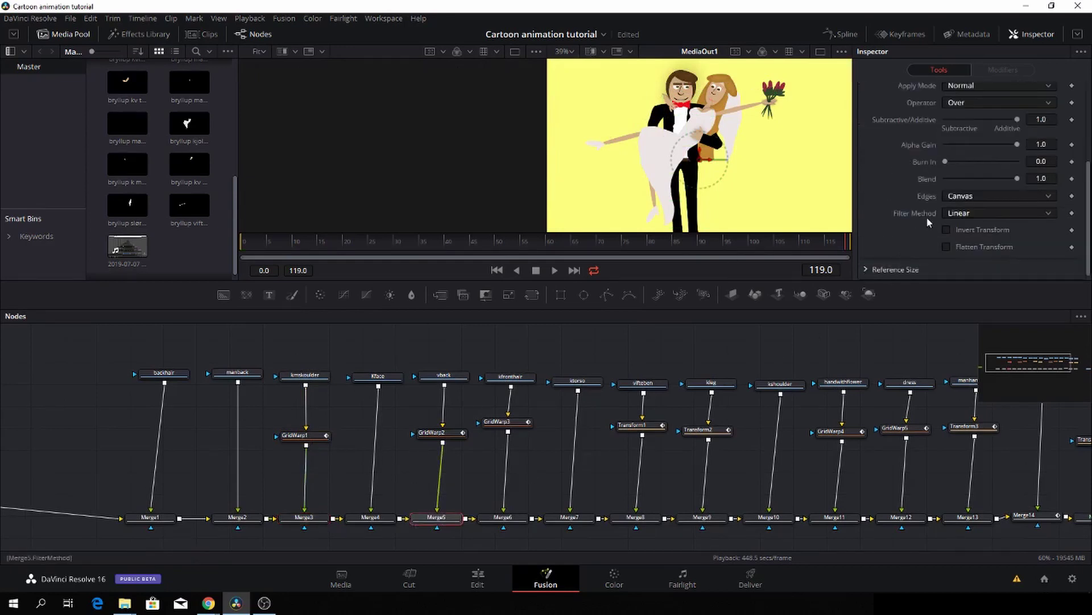
scroll(933, 117, "up", 3)
left_click(991, 116)
scroll(980, 195, "down", 3)
left_click(946, 136)
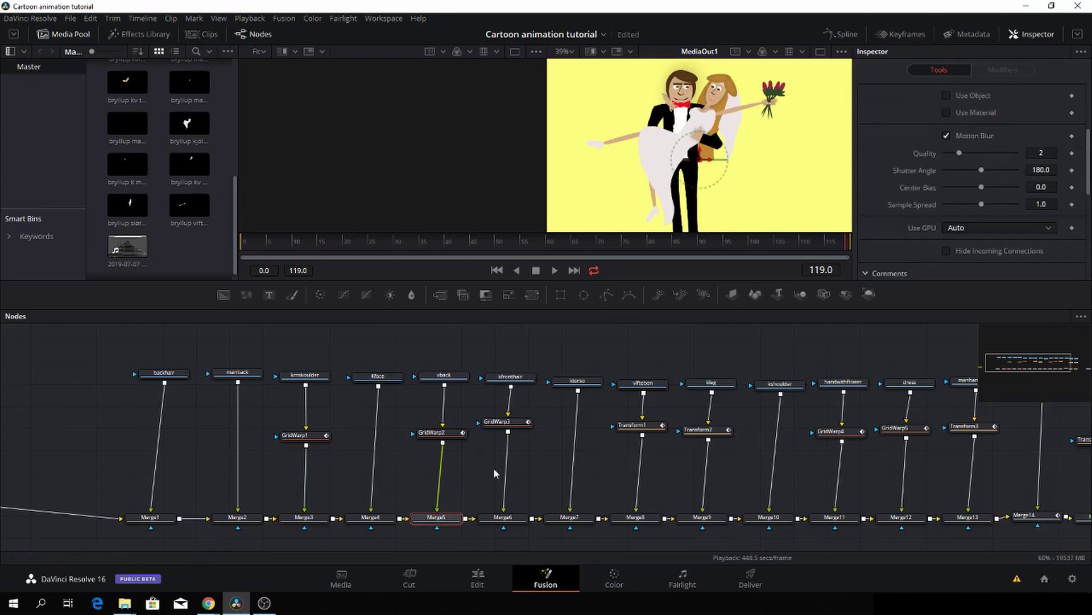
- Enable Motion Blur on Merge6, Merge8 and Merge9
left_click(505, 517)
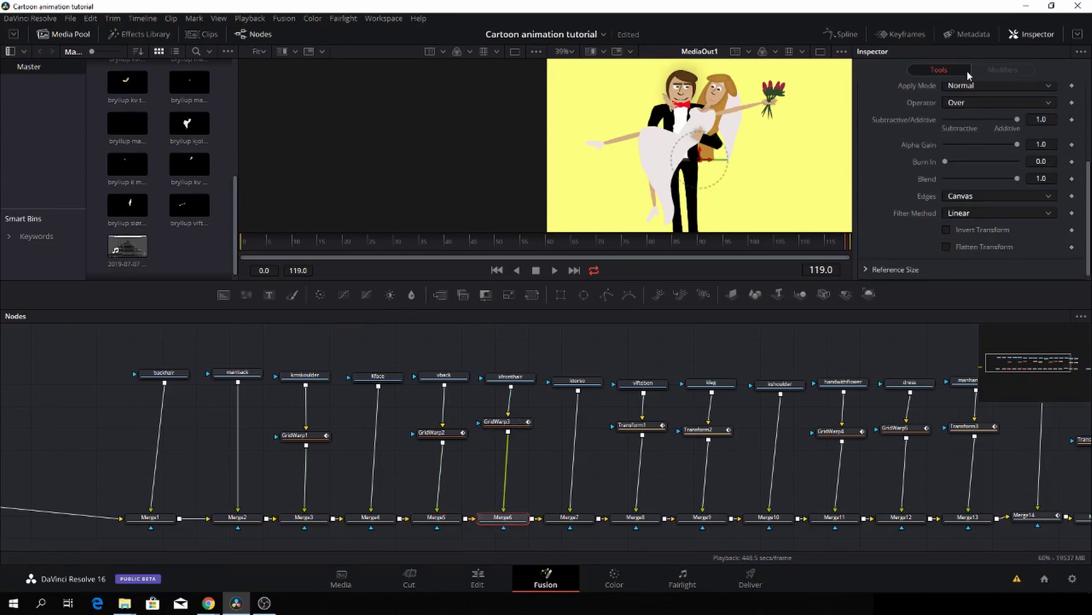
left_click(949, 113)
left_click(994, 113)
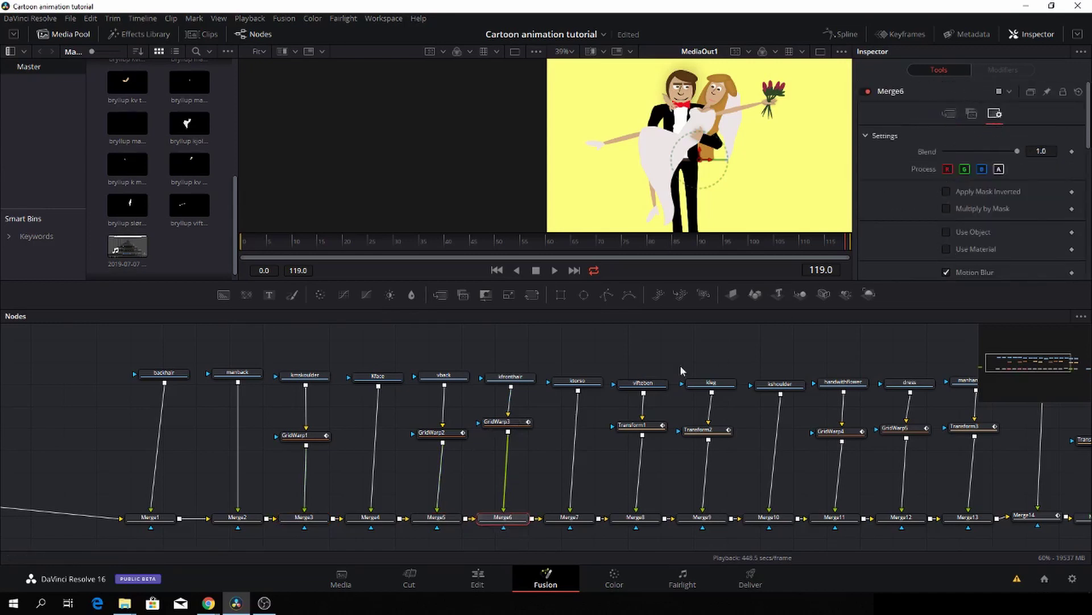
left_click(636, 517)
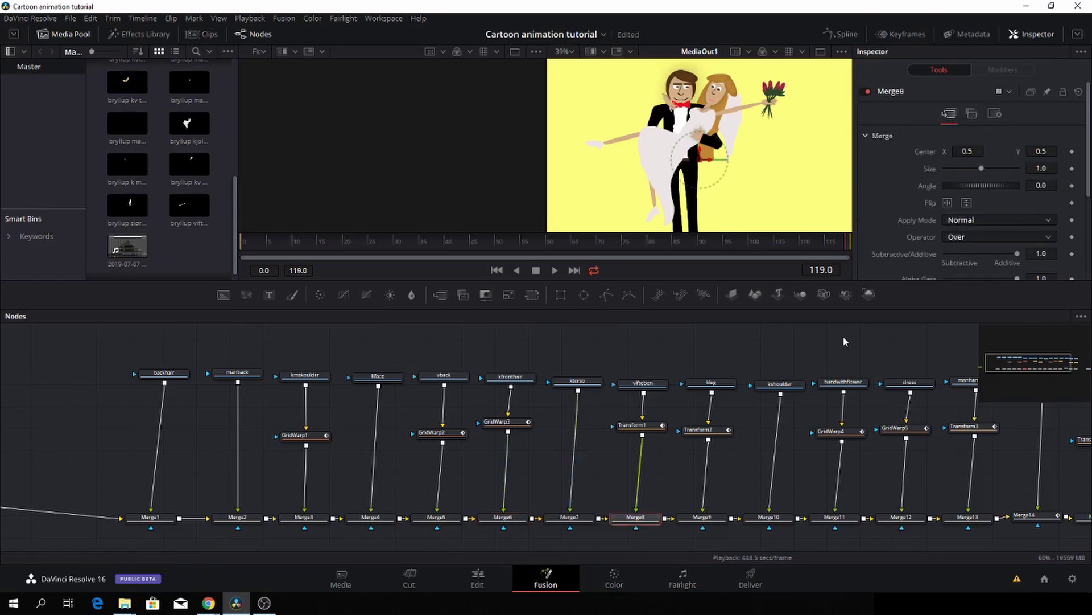
left_click(994, 113)
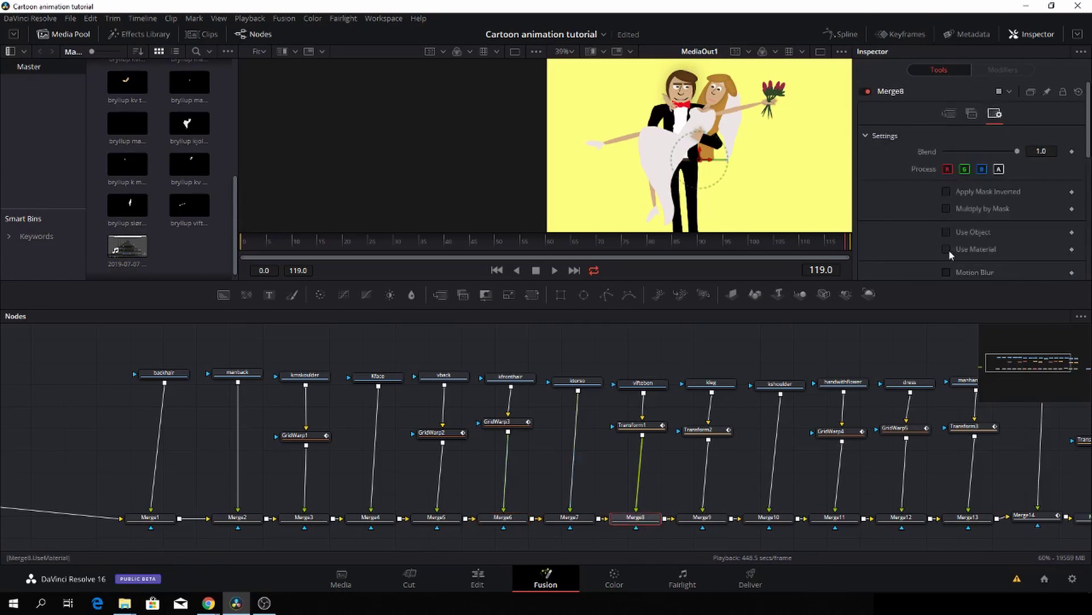
left_click(703, 519)
left_click(995, 113)
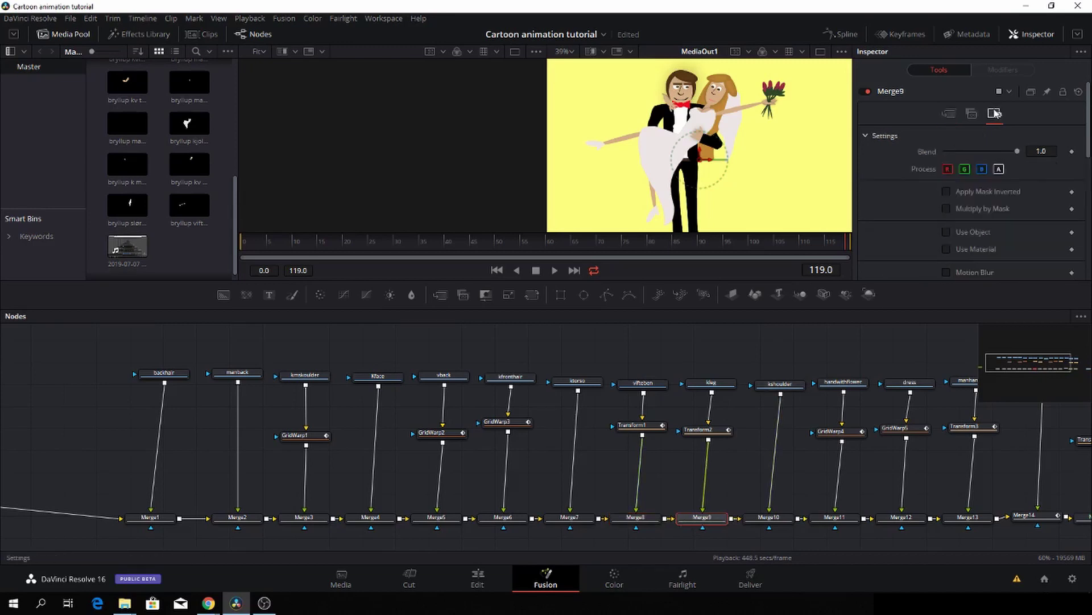
left_click(946, 273)
- Enable Motion Blur on Merge11 and Merge12
left_click(835, 517)
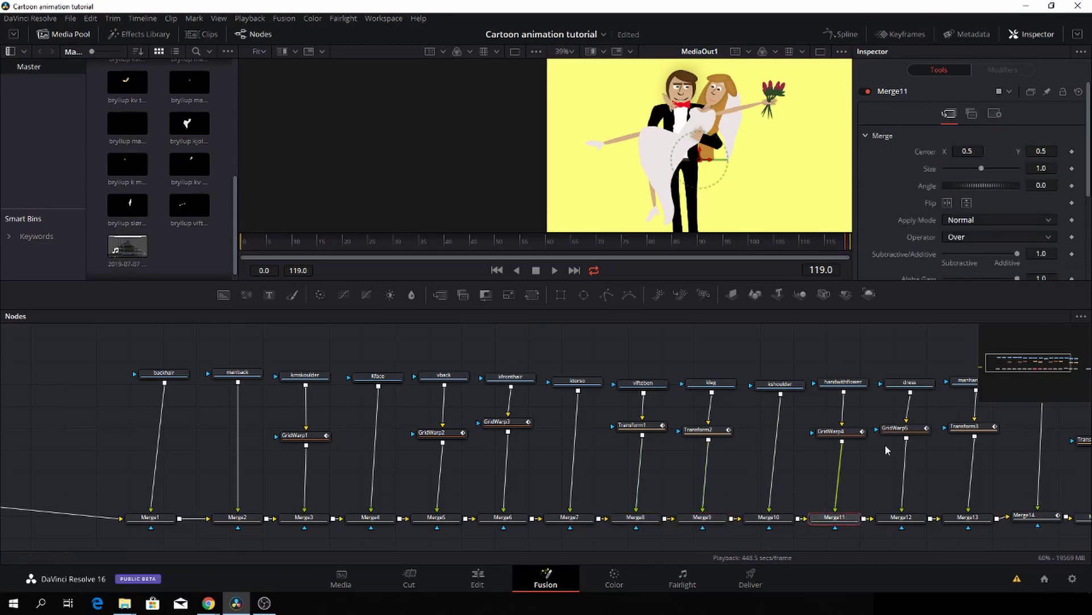
left_click(995, 113)
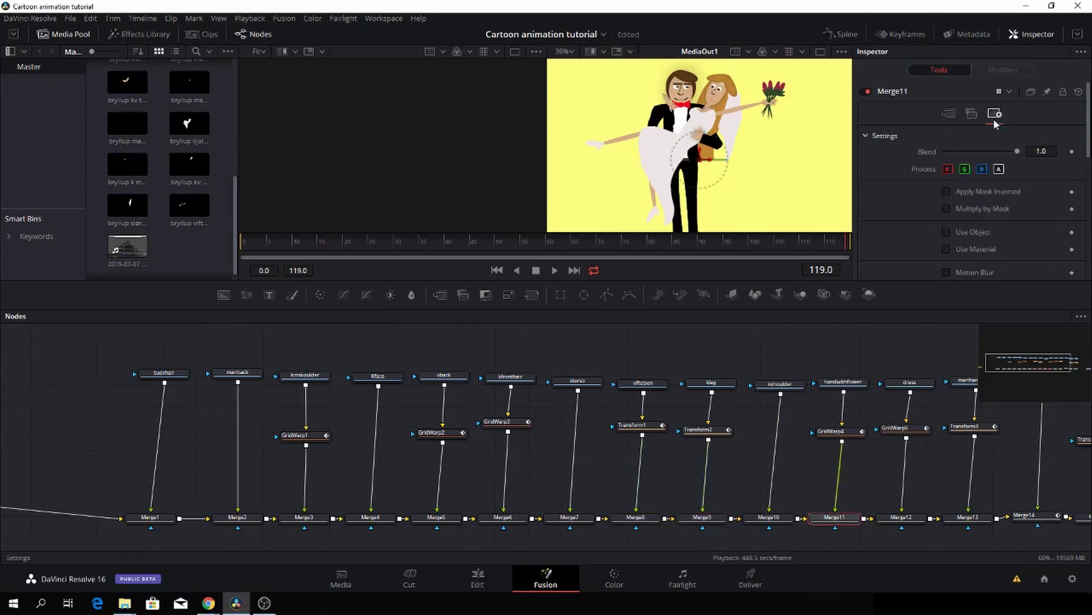
left_click(946, 273)
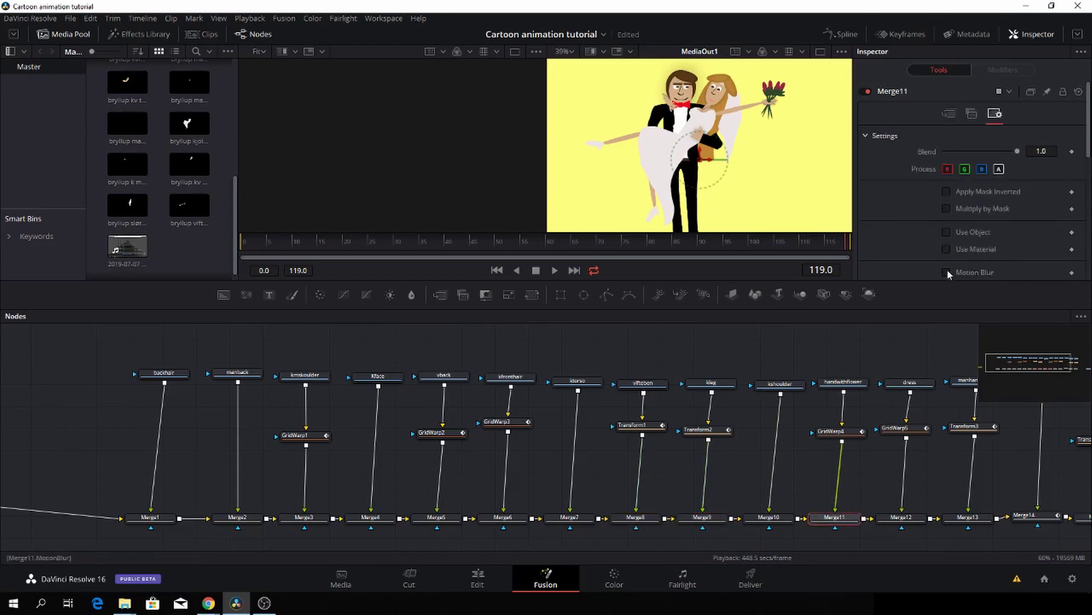
left_click(907, 517)
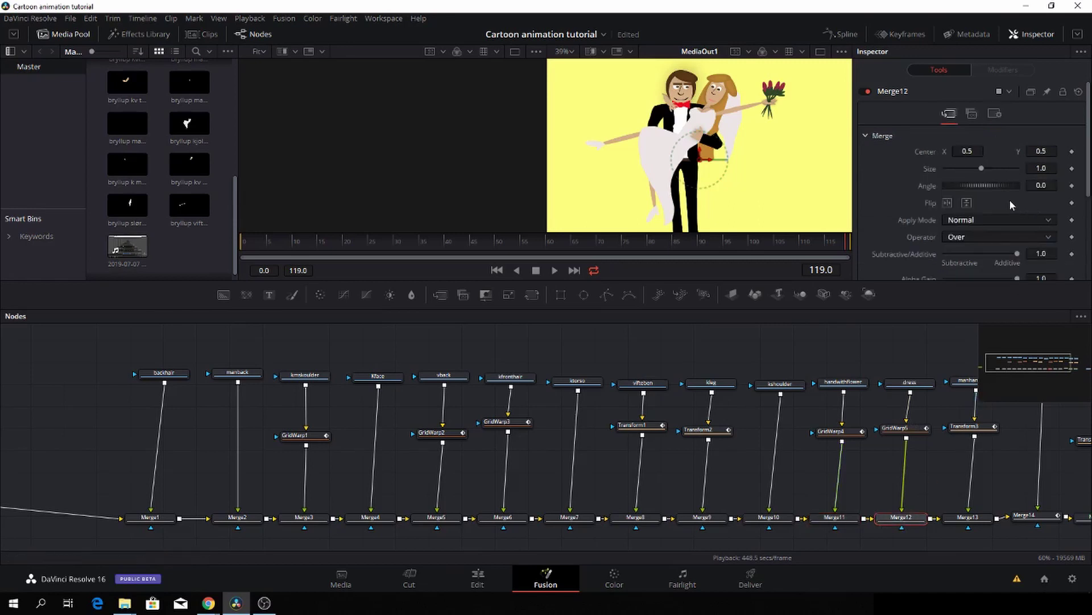
left_click(995, 113)
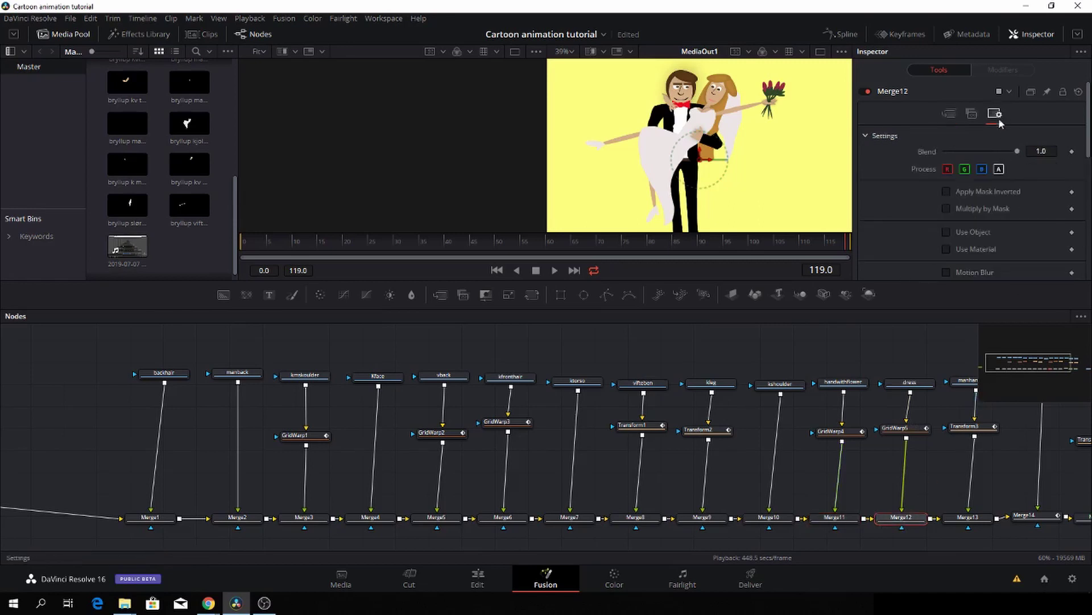
left_click(947, 273)
- Enable Motion Blur on Merge13 and Merge15
left_click_drag(923, 352, 740, 358)
left_click(800, 519)
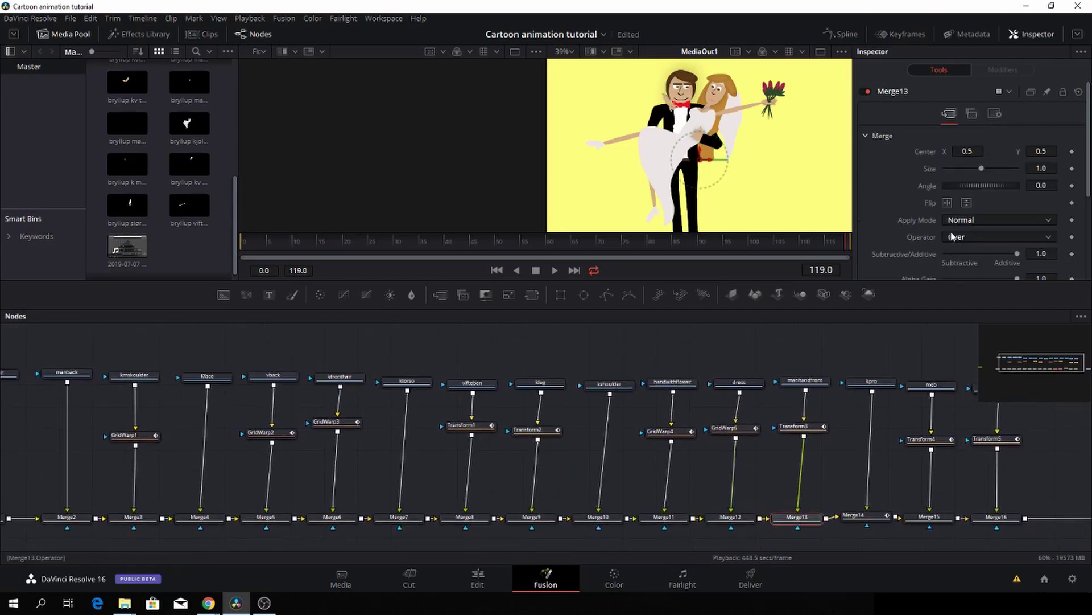
left_click(994, 113)
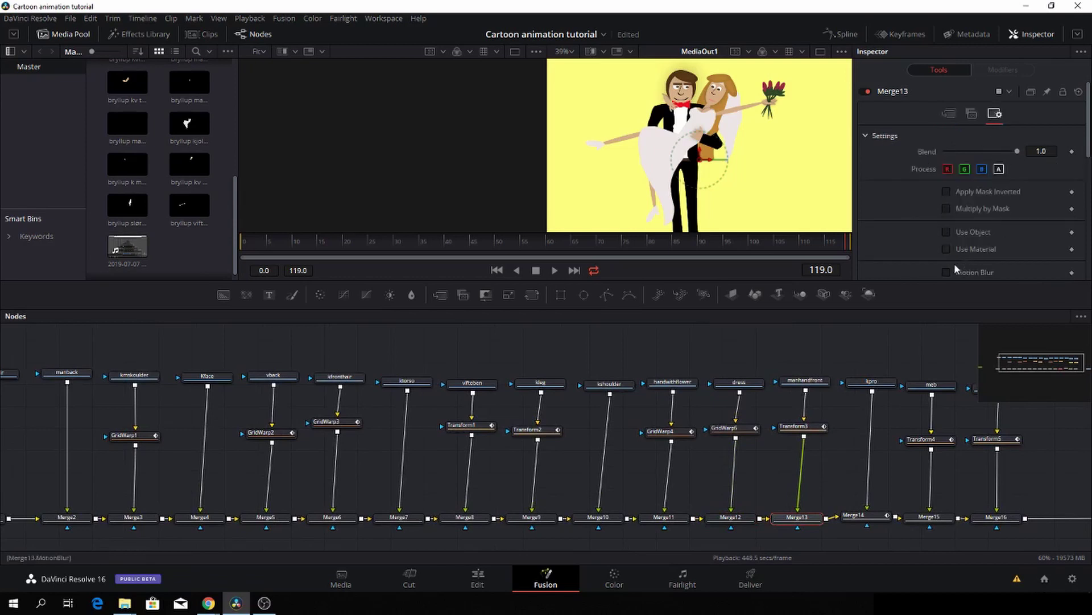
left_click(929, 517)
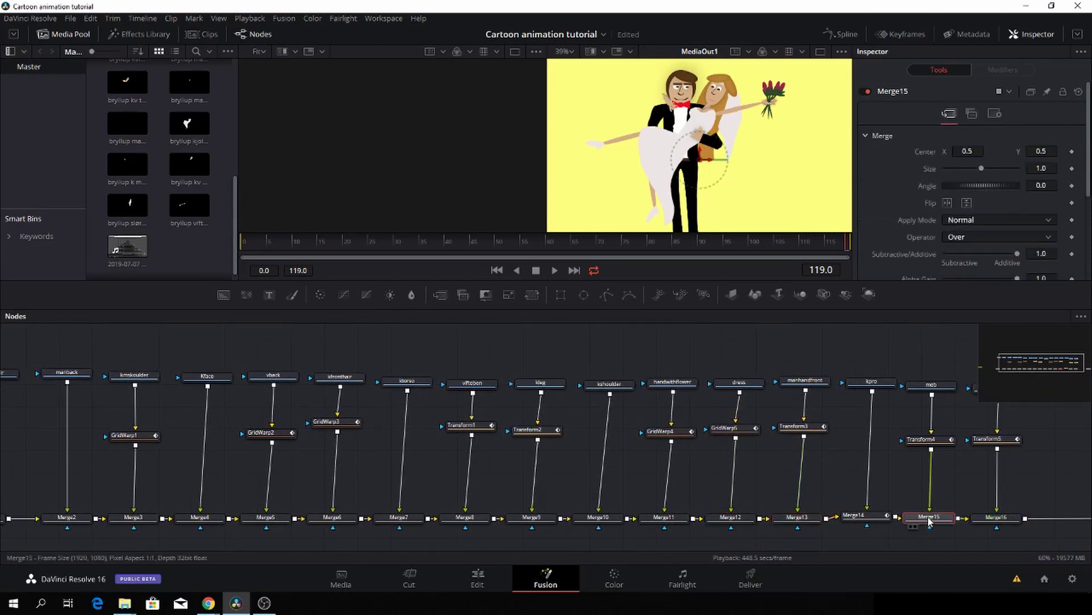
left_click(995, 113)
left_click(947, 273)
- Set Merge16's Motion Blur, then deselect all nodes
left_click_drag(907, 349, 766, 336)
left_click(861, 507)
left_click(997, 114)
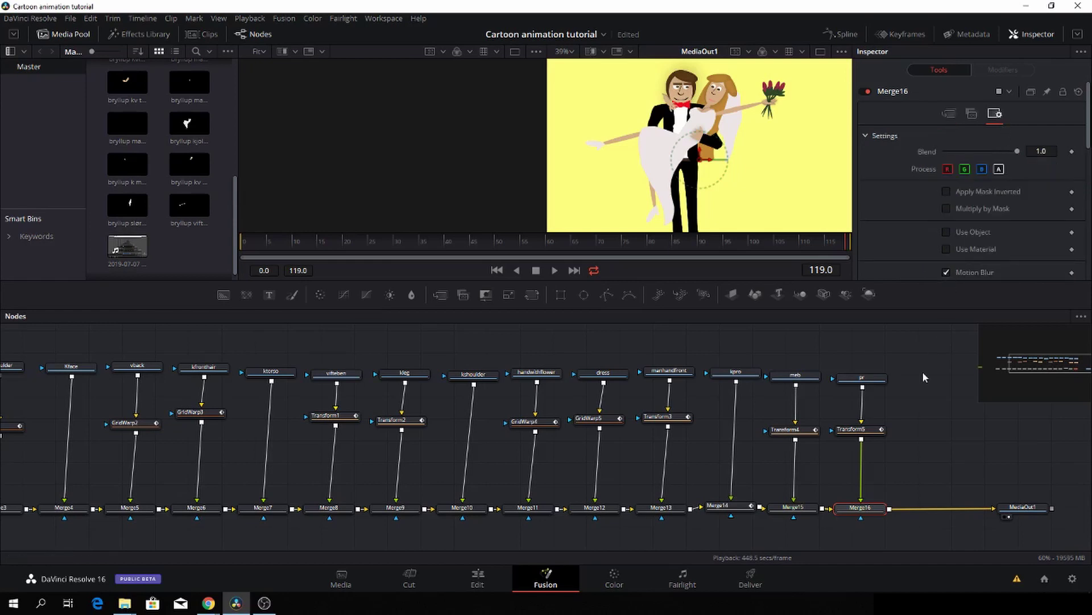
left_click(904, 370)
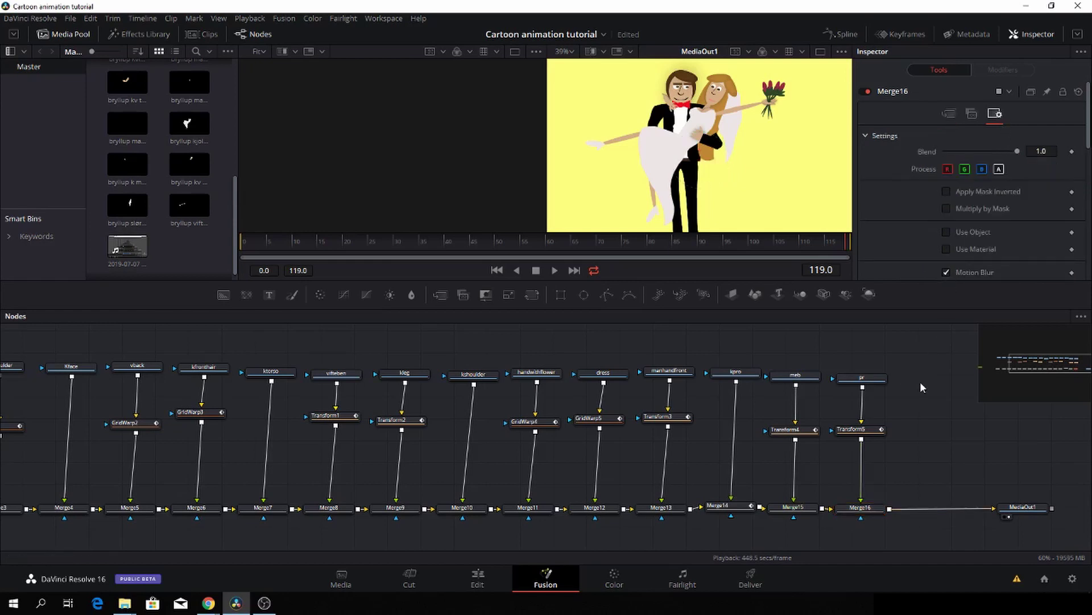
scroll(920, 382, "down", 2)
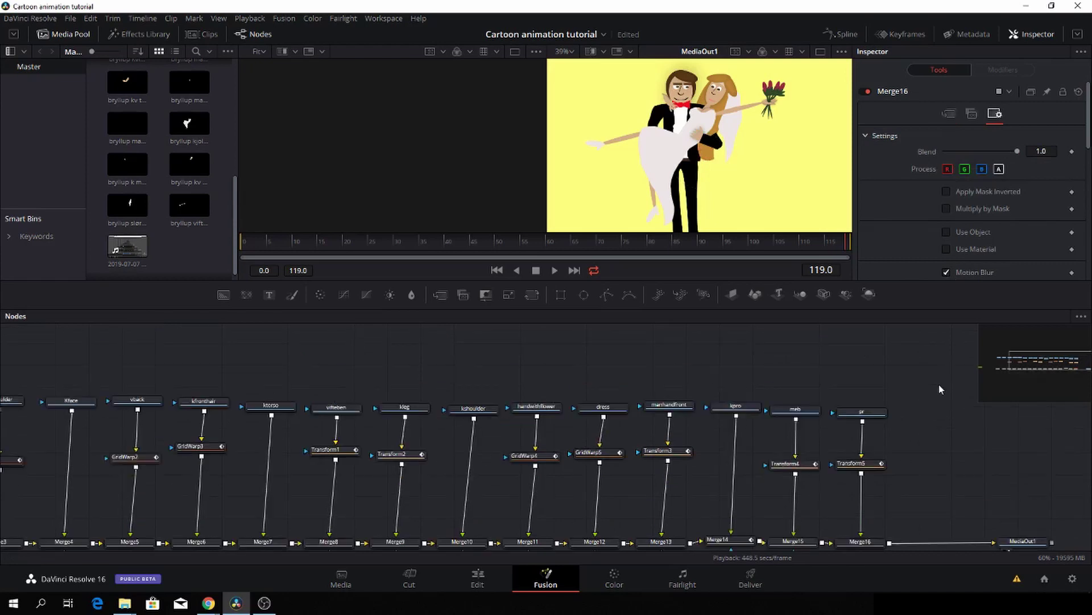
- Shift MediaOut1 right to make room and add a Transform node to the graph
left_click(1042, 472)
left_click_drag(1042, 473, 1064, 478)
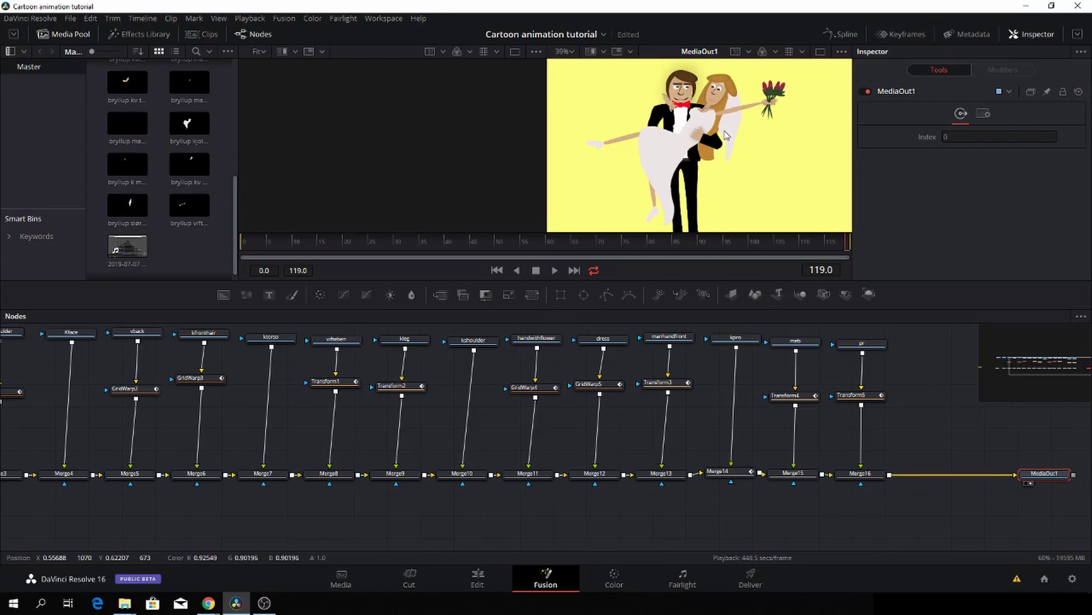
left_click(532, 297)
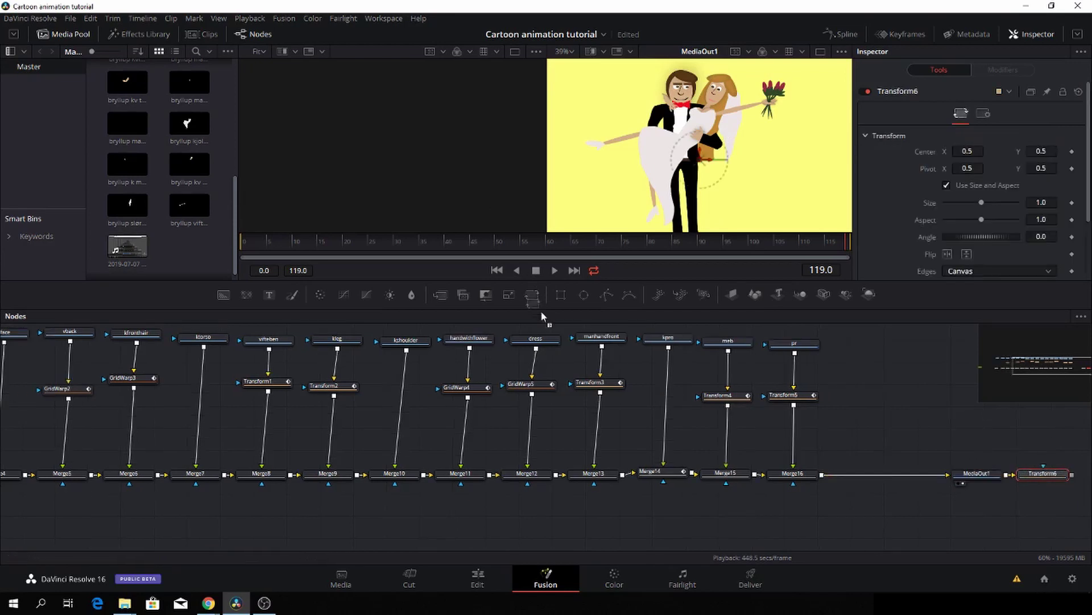
left_click_drag(532, 297, 898, 424)
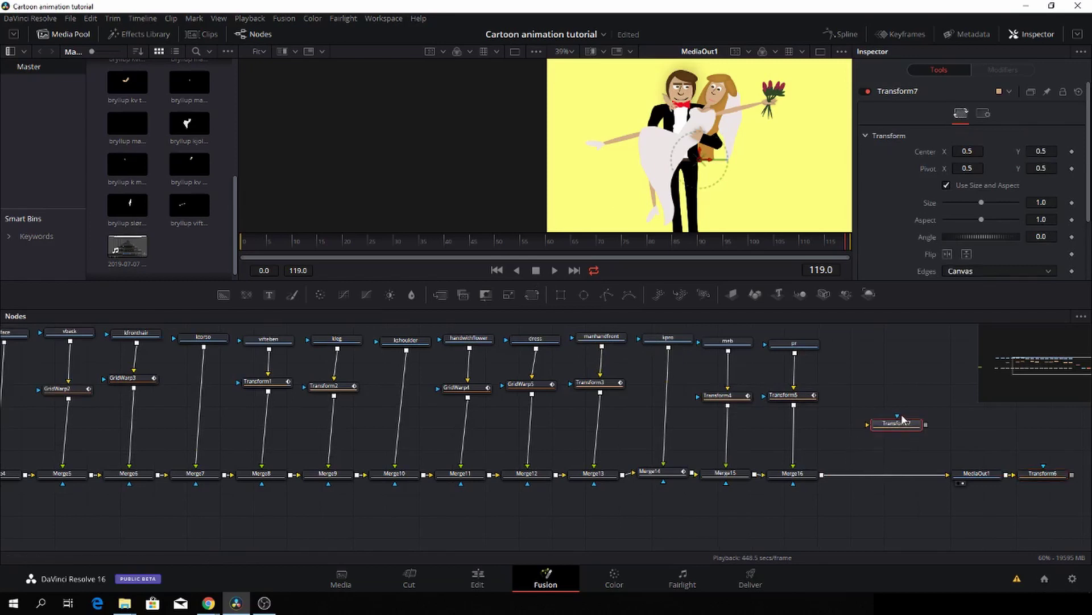
- Delete the extra Transform7 and drop Transform6 onto the Merge16–MediaOut1 link
key("ctrl+z")
key("ctrl+z")
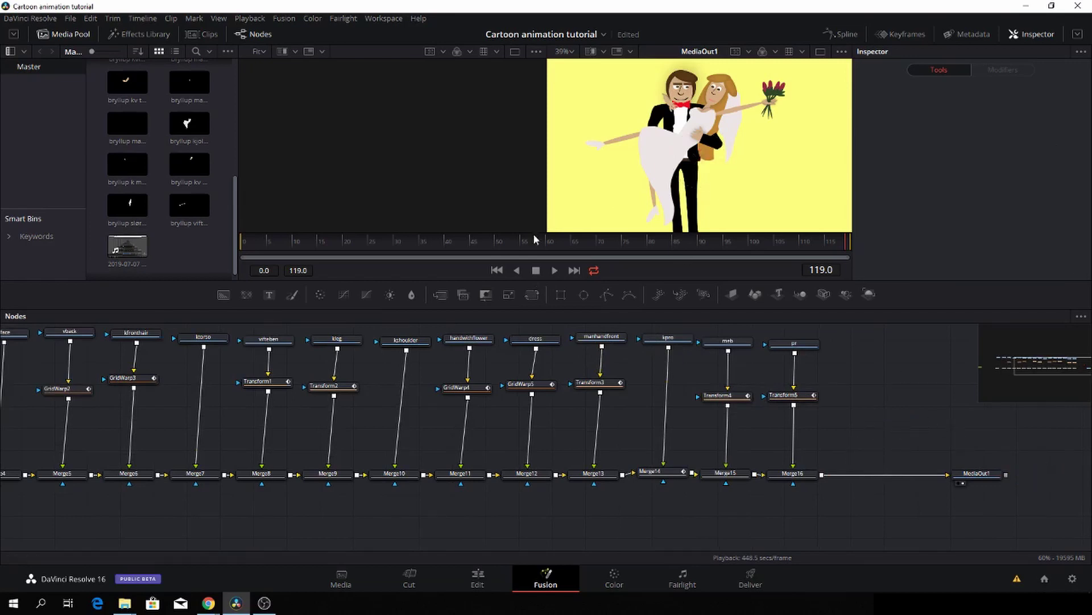
left_click(533, 294)
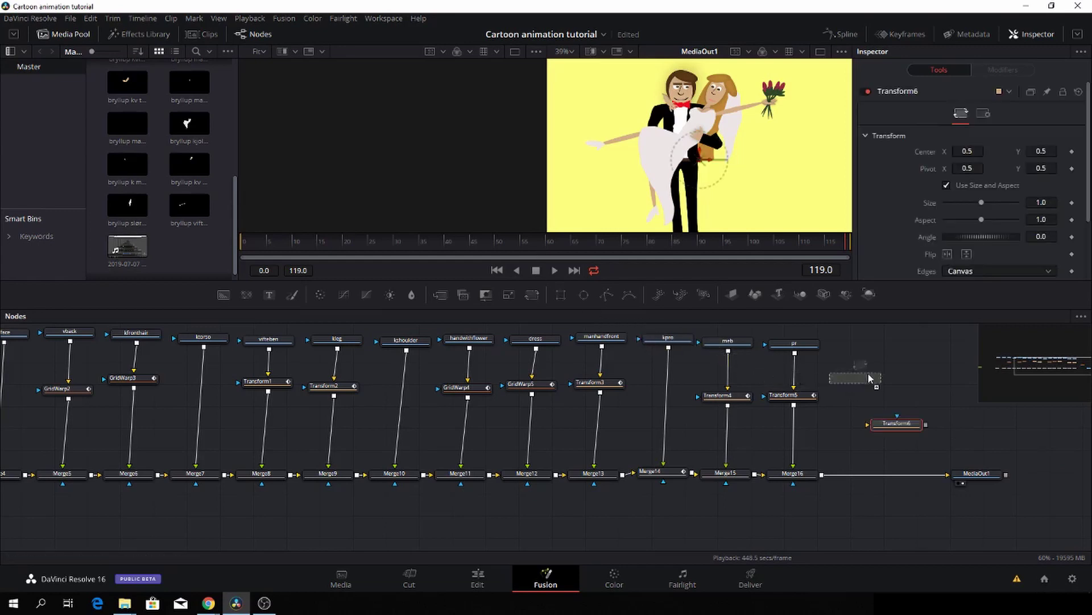
left_click(884, 372)
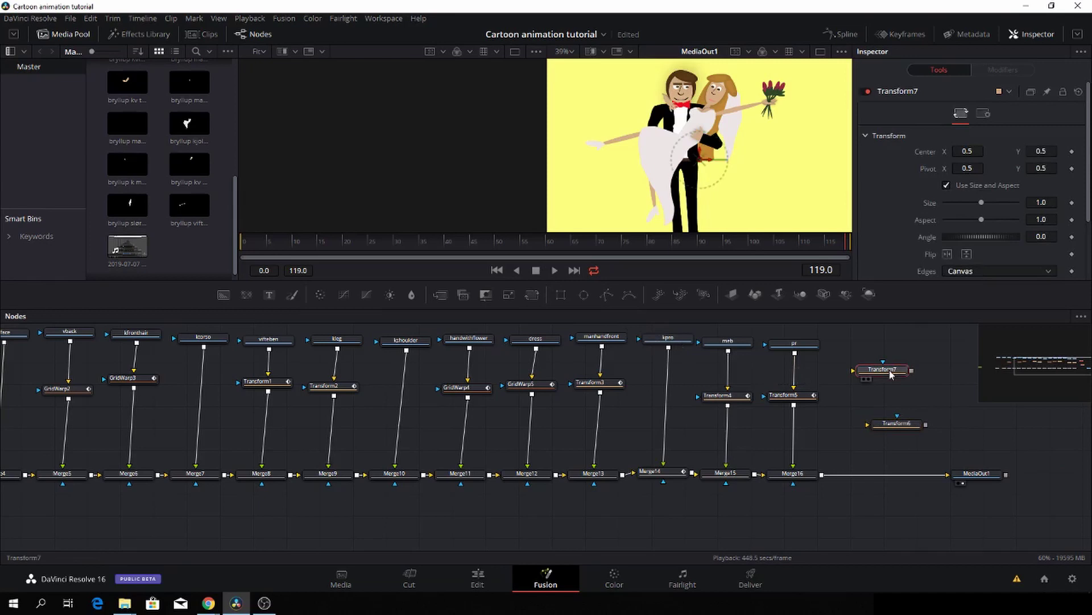
key("Delete")
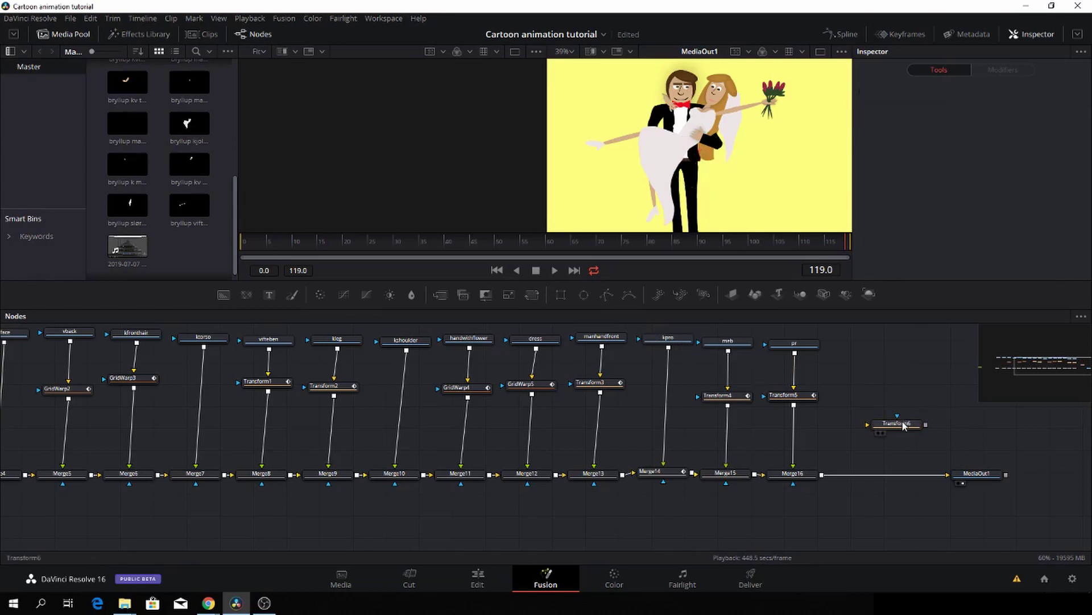
left_click_drag(904, 426, 886, 477)
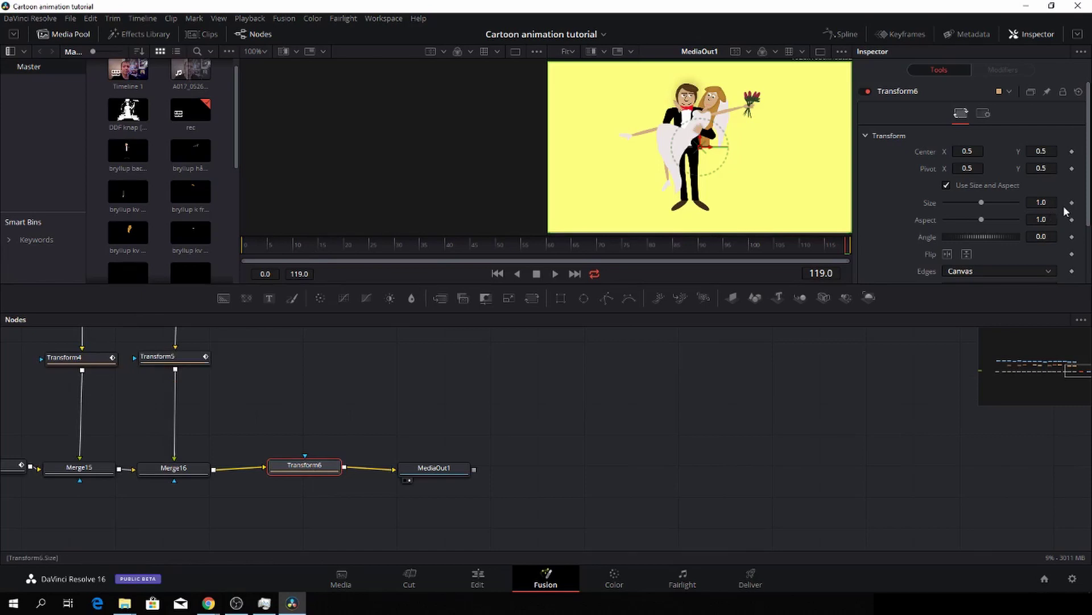
- Keyframe Transform6's Size at 1.0 on frame 0 and 1.19 at the shot's end
left_click(253, 248)
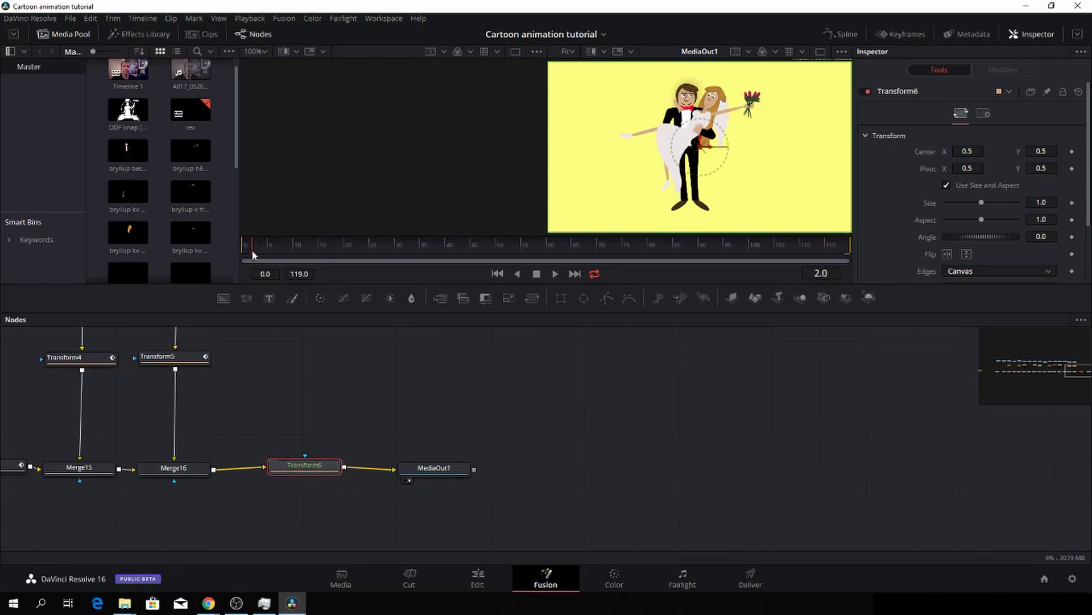
left_click(1072, 202)
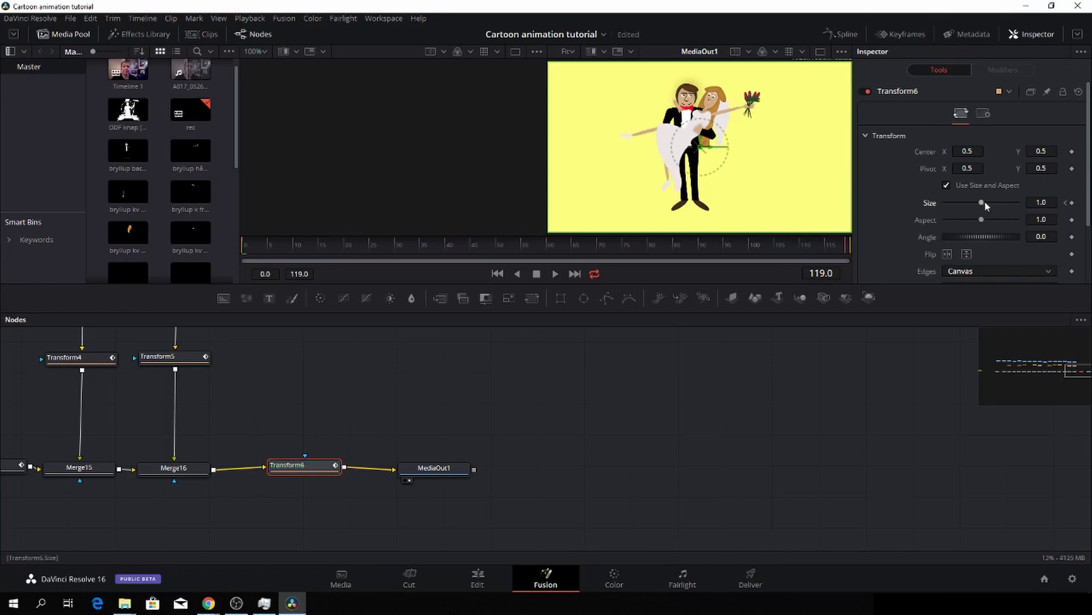
left_click_drag(983, 202, 985, 200)
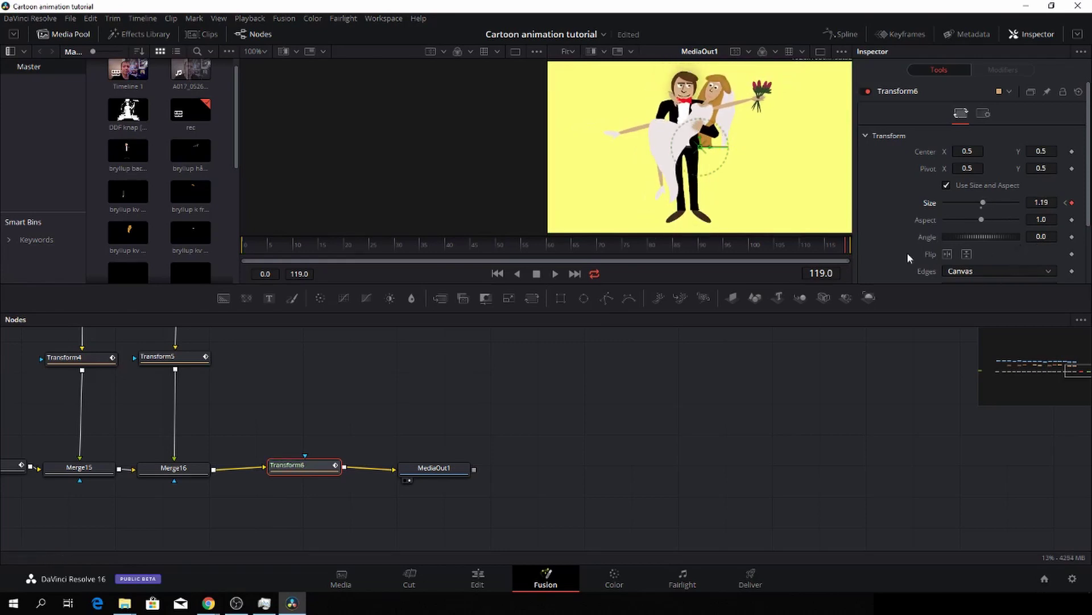